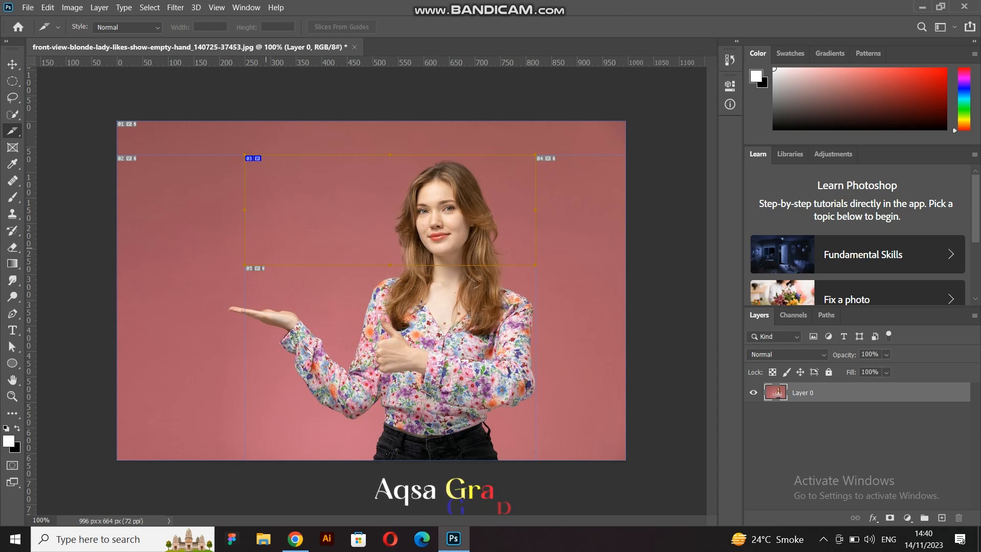
Set the Slice tool's style to Fixed Aspect Ratio with width 500 and height 500.
{"action": "left_click", "coordinate": [127, 28]}
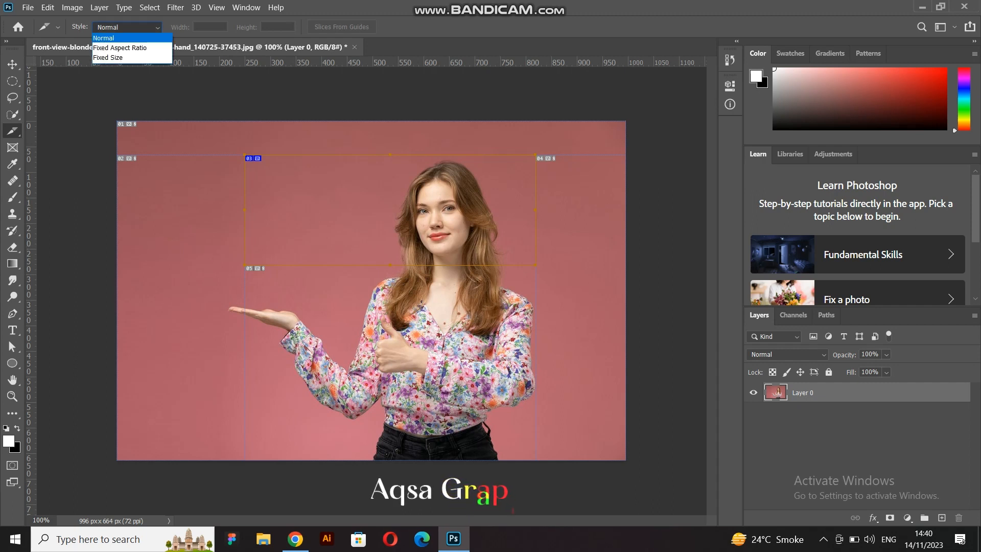
{"action": "key", "text": "Return"}
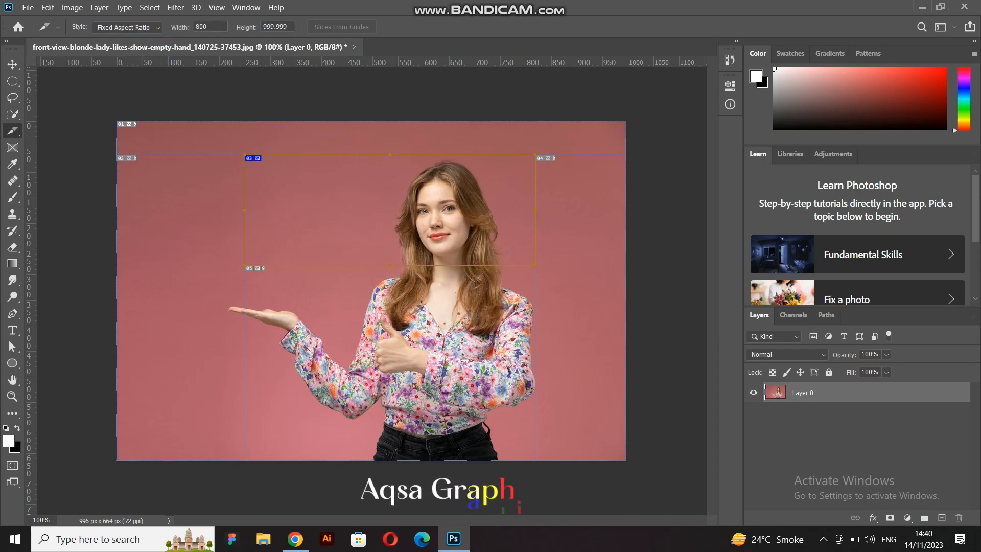
{"action": "left_click", "coordinate": [275, 26]}
{"action": "left_click", "coordinate": [209, 26]}
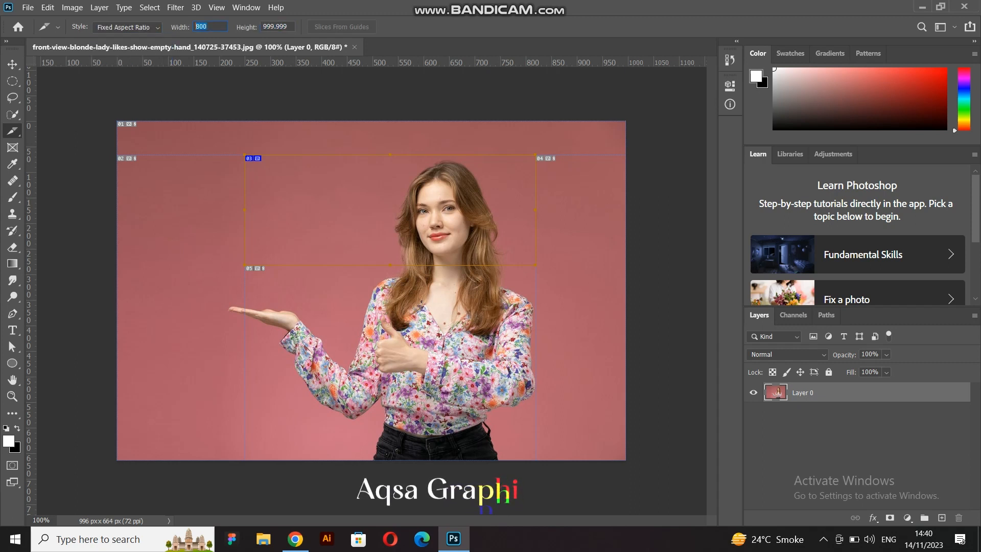
{"action": "type", "text": "500"}
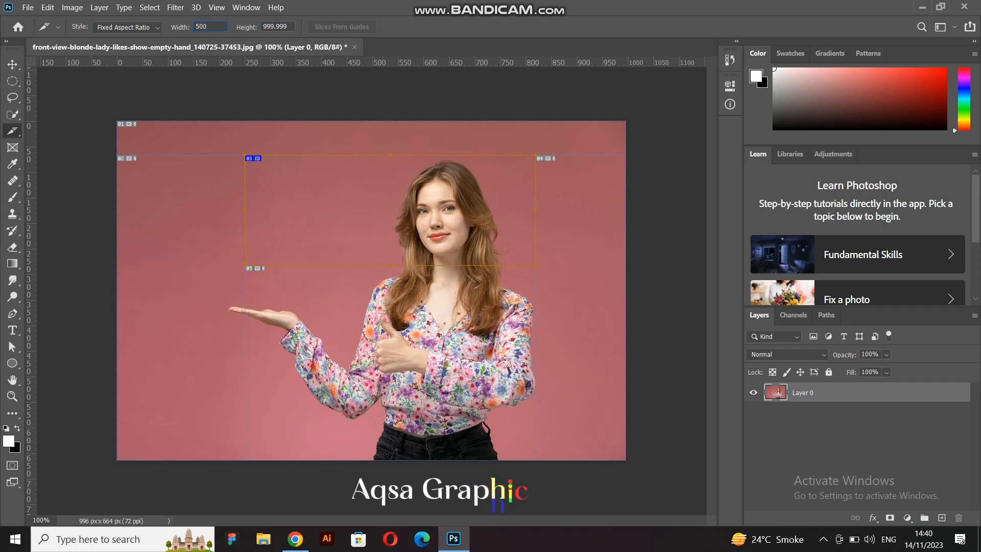
{"action": "key", "text": "Return"}
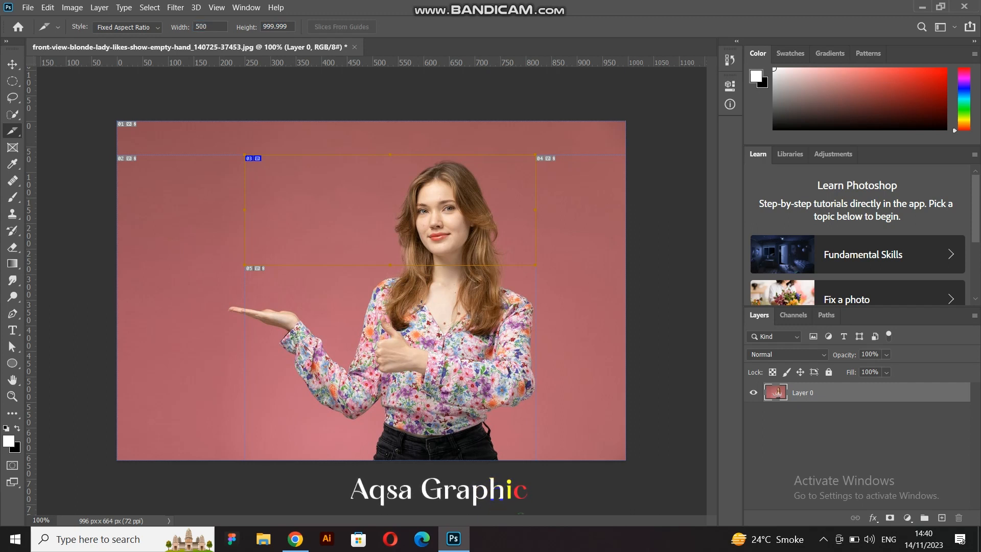
{"action": "left_click_drag", "start_coordinate": [288, 26], "coordinate": [263, 26]}
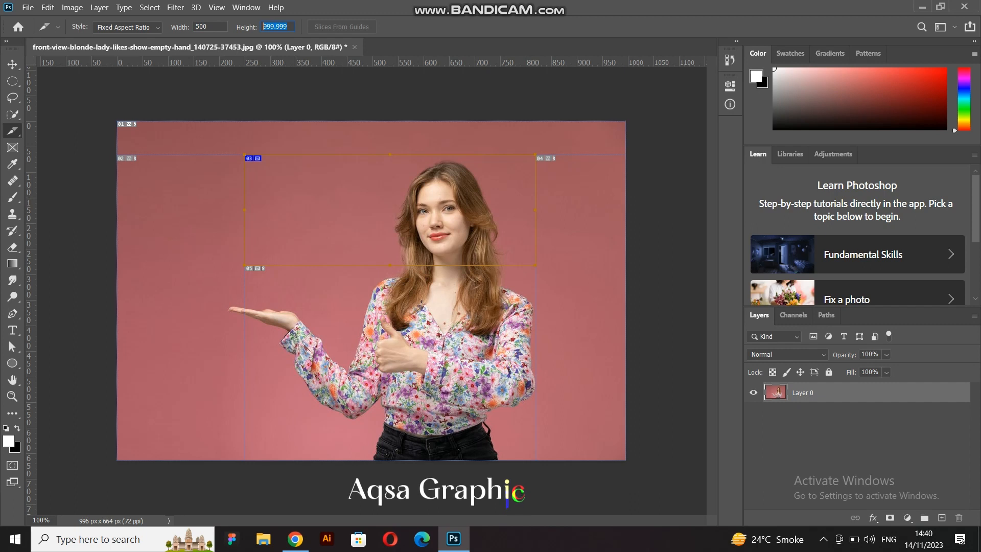
{"action": "type", "text": "500"}
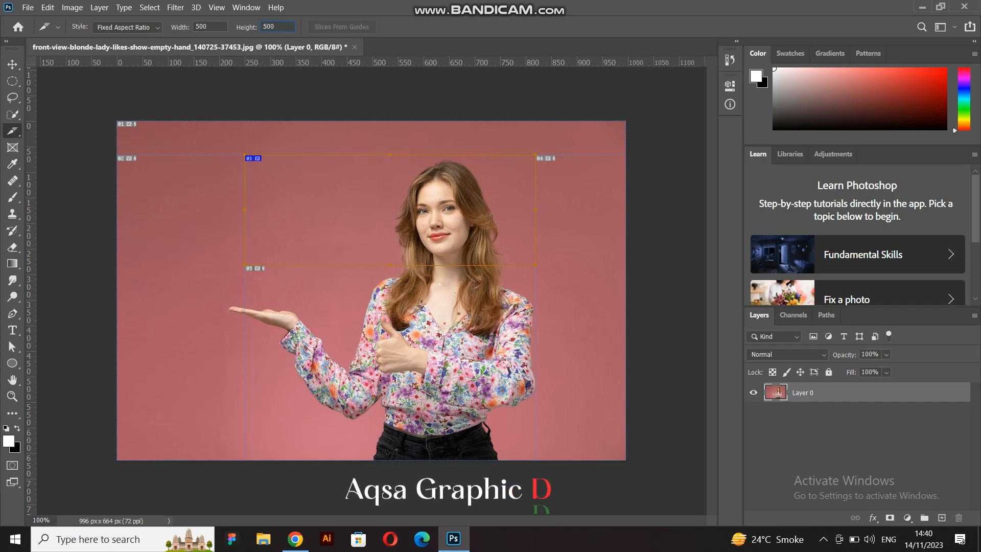
{"action": "key", "text": "Escape"}
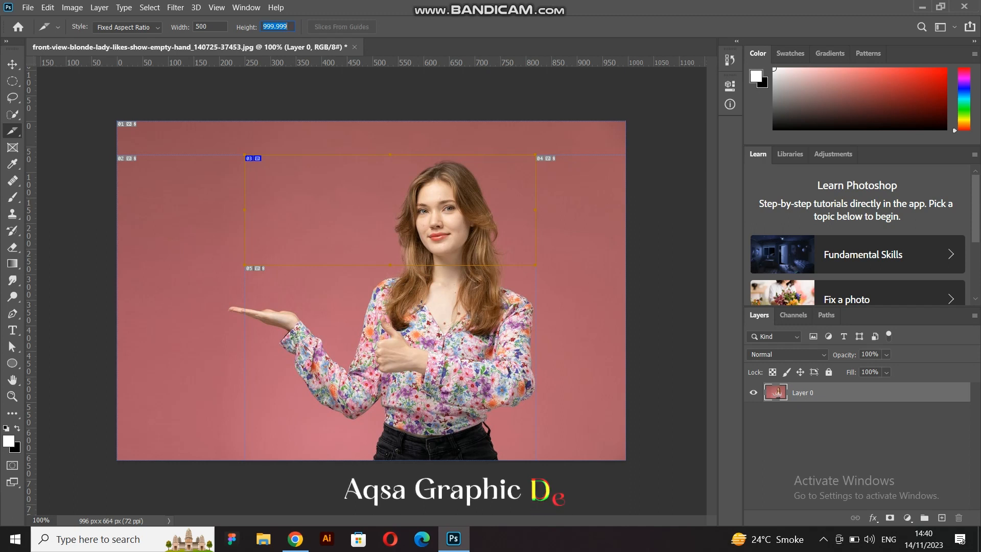
{"action": "type", "text": "500"}
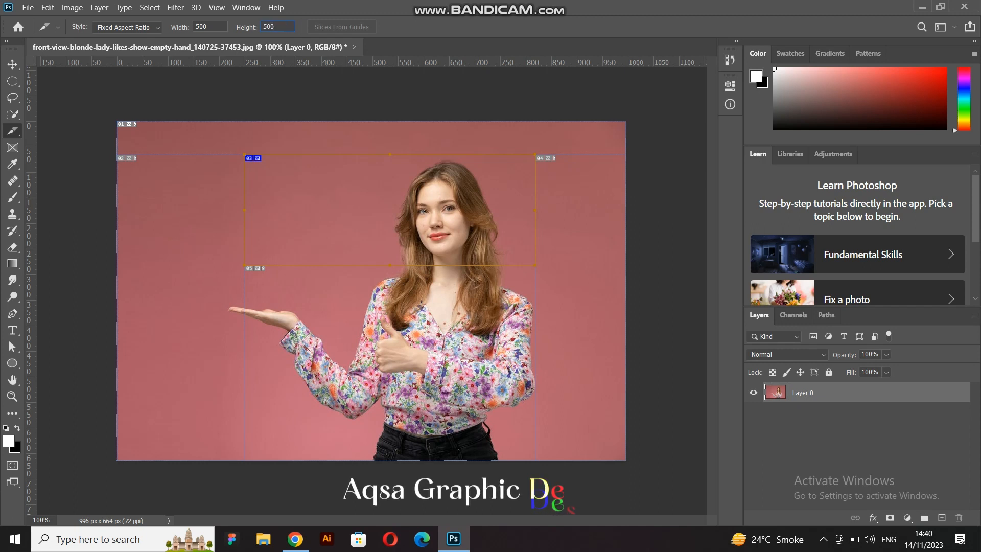
{"action": "key", "text": "Return"}
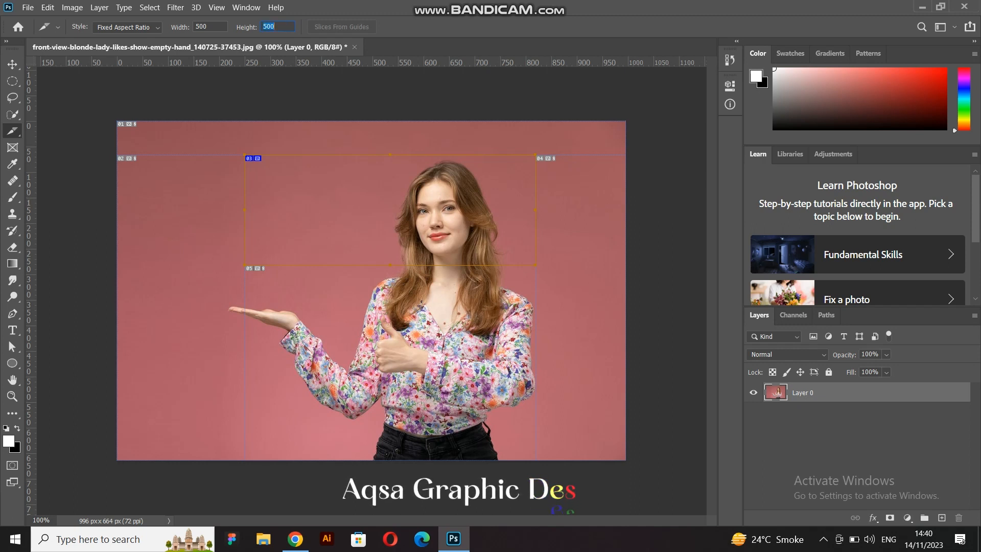
{"action": "left_click_drag", "start_coordinate": [797, 393], "coordinate": [942, 518]}
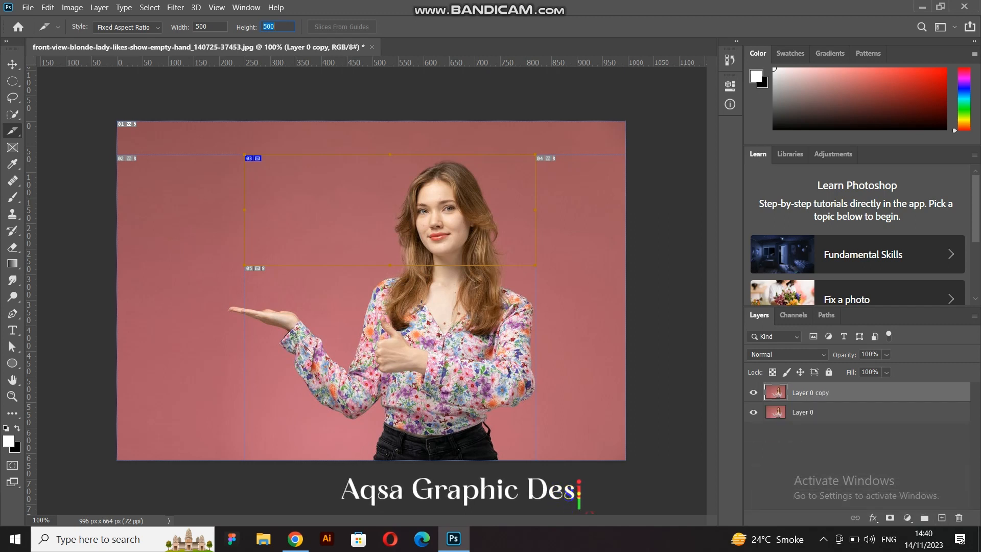
{"action": "key", "text": "v"}
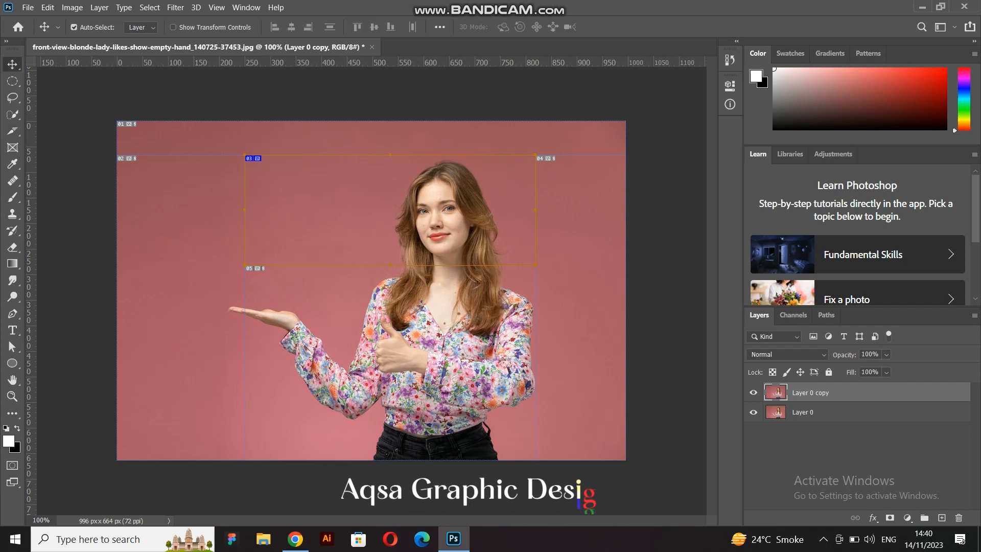
{"action": "key", "text": "Delete"}
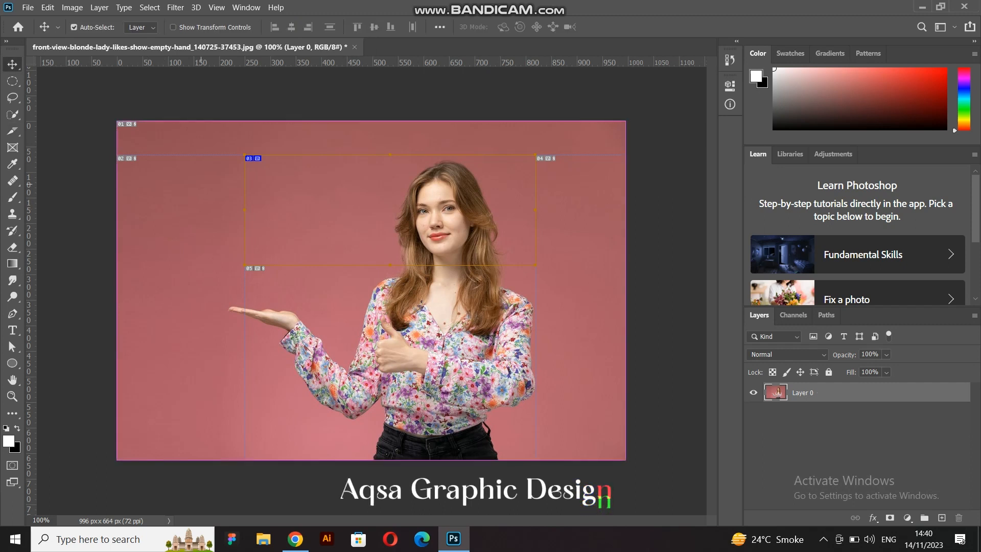
{"action": "key", "text": "ctrl+a"}
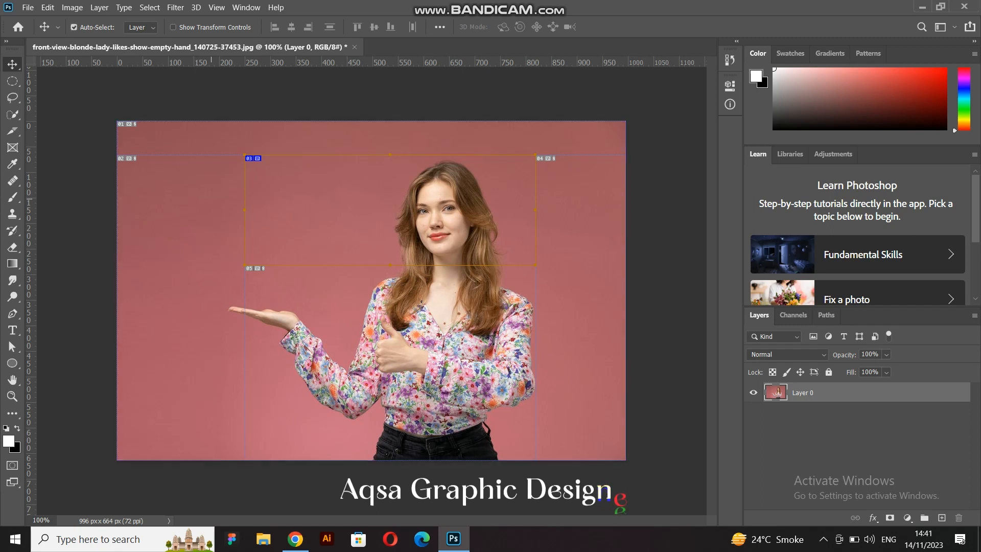
{"action": "right_click", "coordinate": [240, 193]}
{"action": "left_click", "coordinate": [256, 196]}
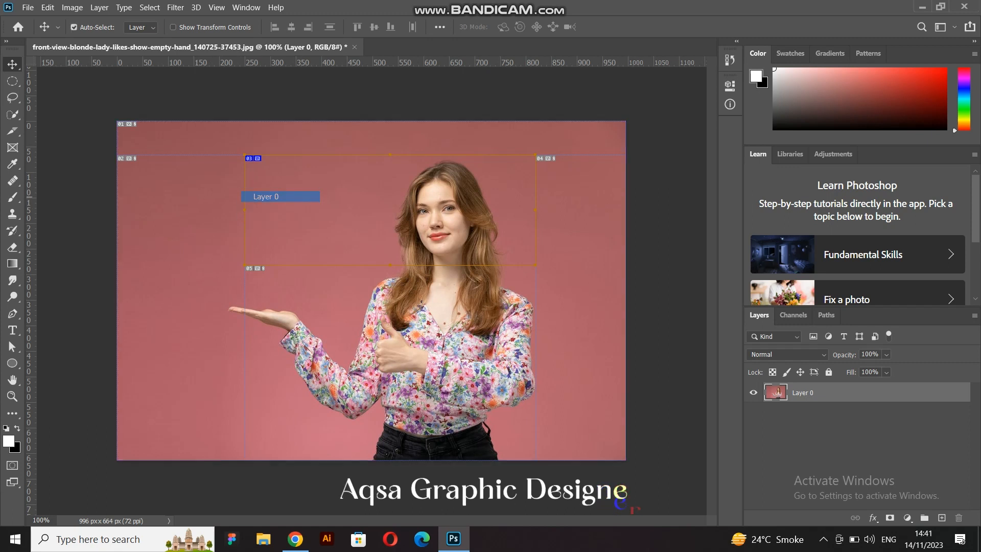
Draw a square slice around the woman's outstretched hand with the Slice tool, and undo both it and the earlier slice.
{"action": "left_click", "coordinate": [12, 131]}
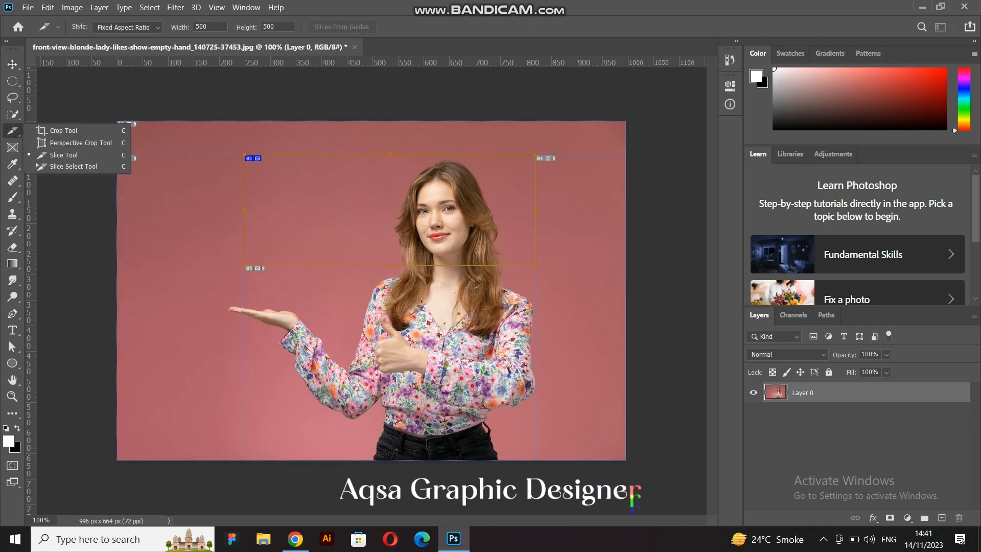
{"action": "left_click", "coordinate": [64, 155]}
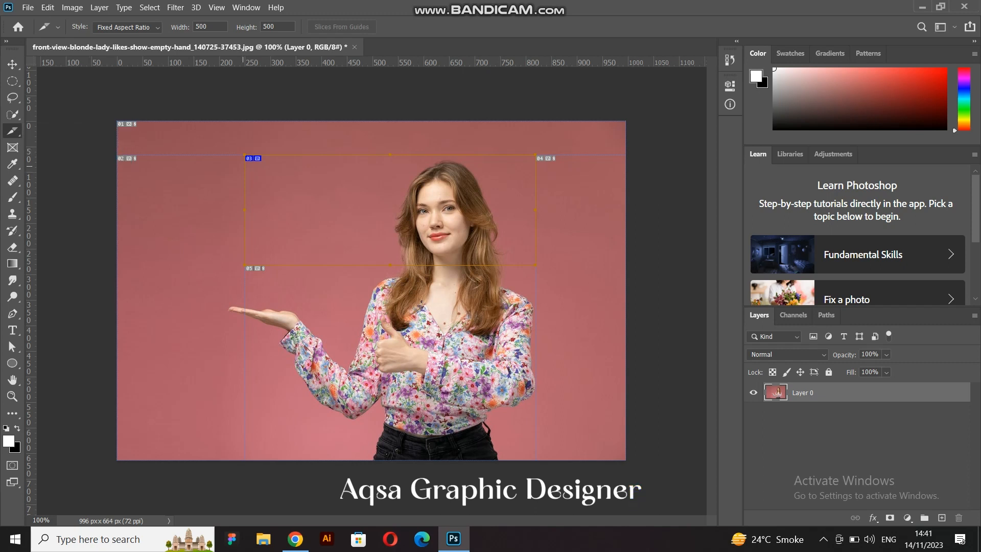
{"action": "left_click_drag", "start_coordinate": [145, 196], "coordinate": [372, 424]}
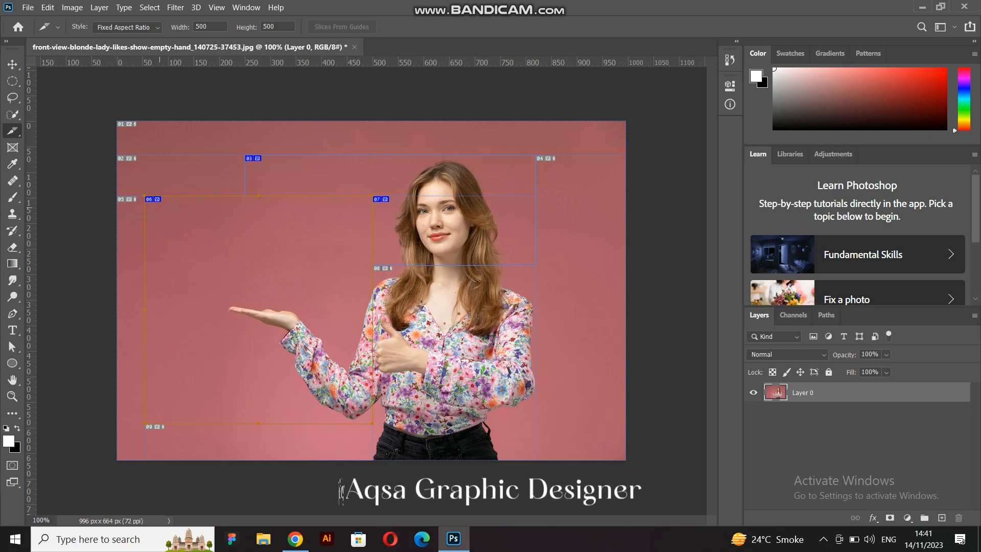
{"action": "key", "text": "ctrl+z"}
{"action": "key", "text": "ctrl+z"}
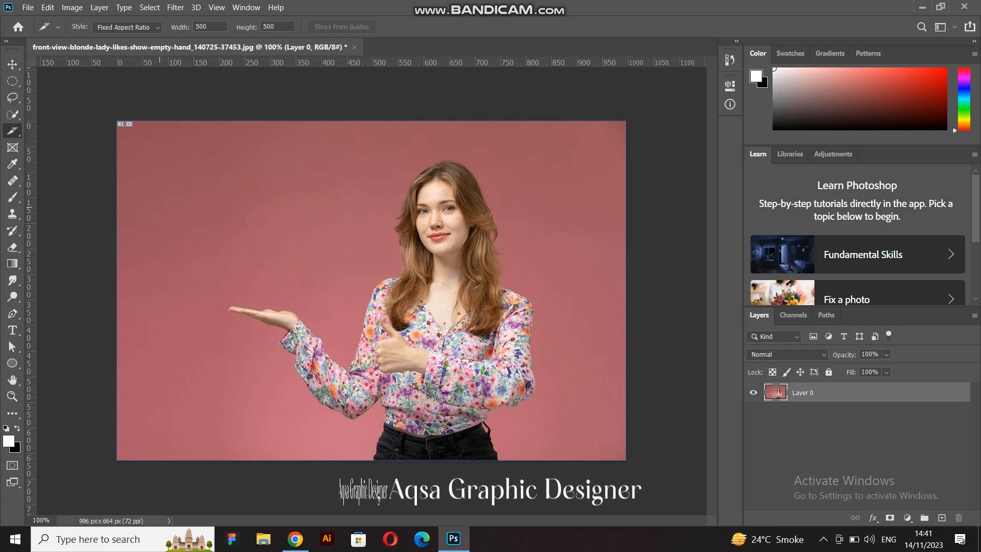
Draw a larger square slice from the photo's upper left across the woman's body, and undo it.
{"action": "left_click_drag", "start_coordinate": [201, 143], "coordinate": [690, 402]}
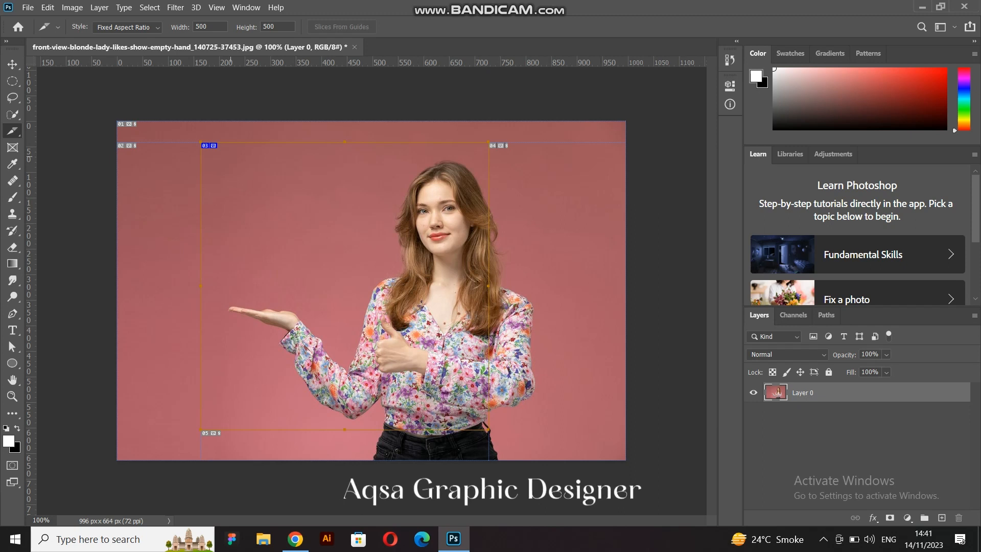
{"action": "double_click", "coordinate": [201, 26]}
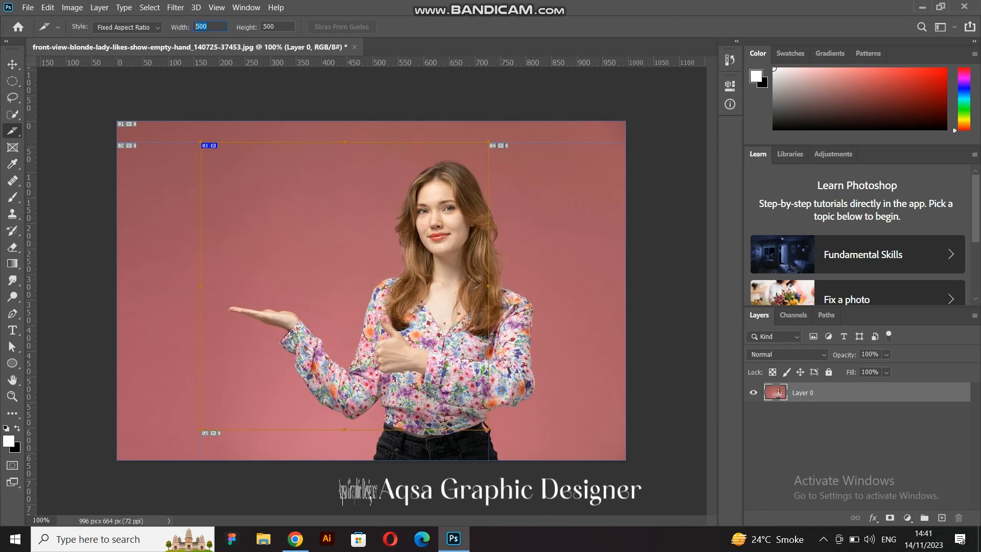
{"action": "key", "text": "Tab"}
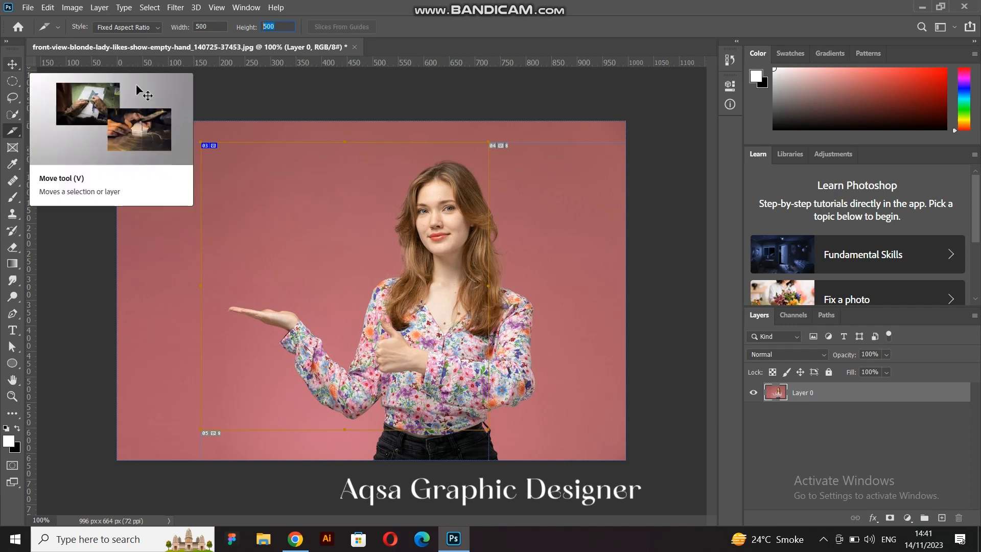
{"action": "key", "text": "ctrl+z"}
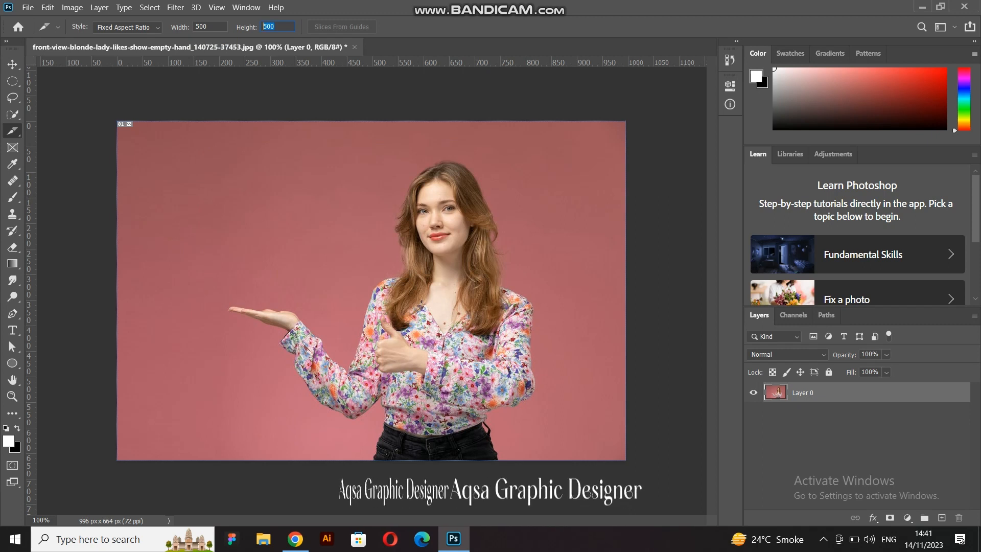
Place two vertical and two horizontal guides framing the woman's torso.
{"action": "left_click_drag", "start_coordinate": [28, 261], "coordinate": [359, 261]}
{"action": "left_click_drag", "start_coordinate": [536, 63], "coordinate": [542, 254]}
{"action": "left_click_drag", "start_coordinate": [542, 62], "coordinate": [552, 398]}
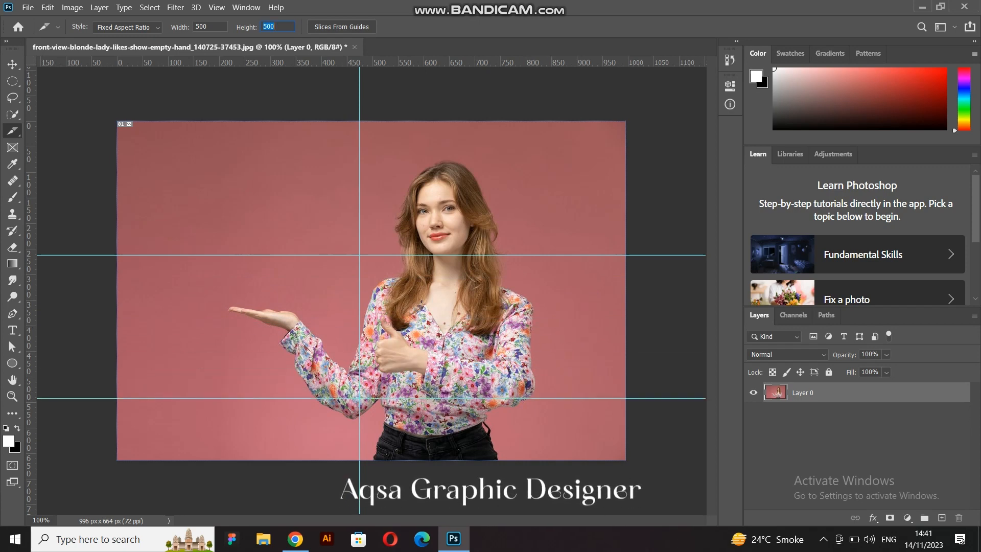
{"action": "left_click_drag", "start_coordinate": [29, 327], "coordinate": [557, 338]}
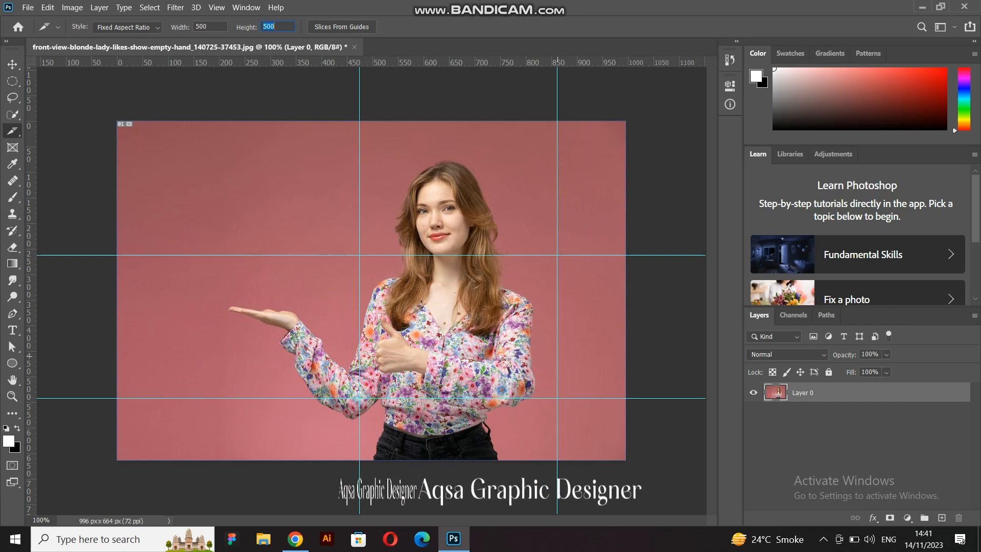
Draw a square slice across the guides, from beside the woman's shoulder down over her torso.
{"action": "key", "text": "Return"}
{"action": "left_click", "coordinate": [137, 151]}
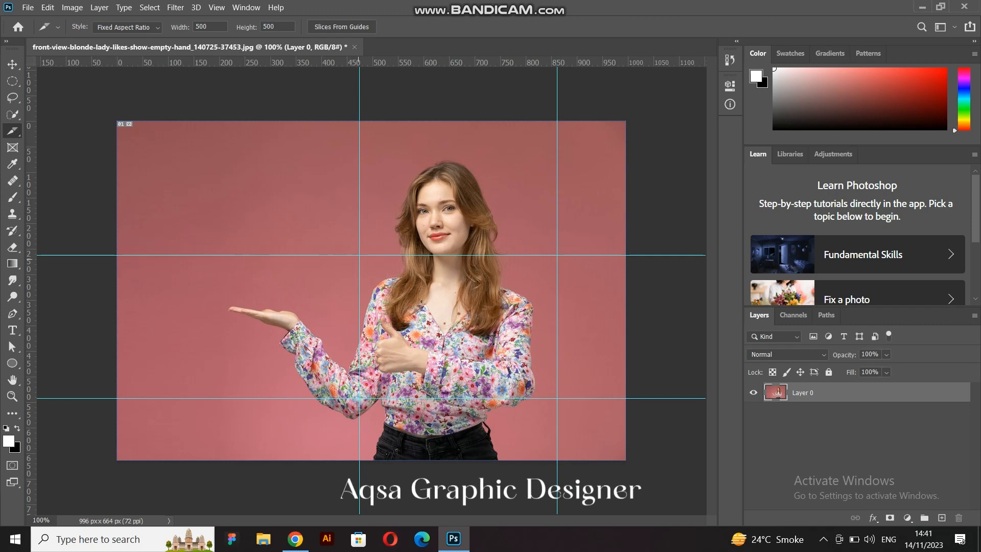
{"action": "left_click_drag", "start_coordinate": [306, 224], "coordinate": [667, 389]}
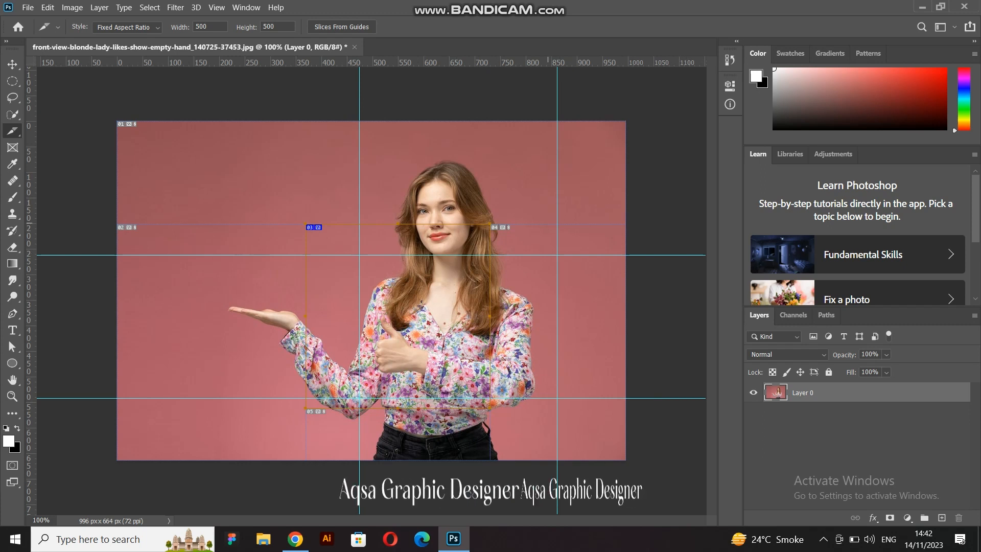
Remove all the guides from the canvas with the Move tool.
{"action": "key", "text": "v"}
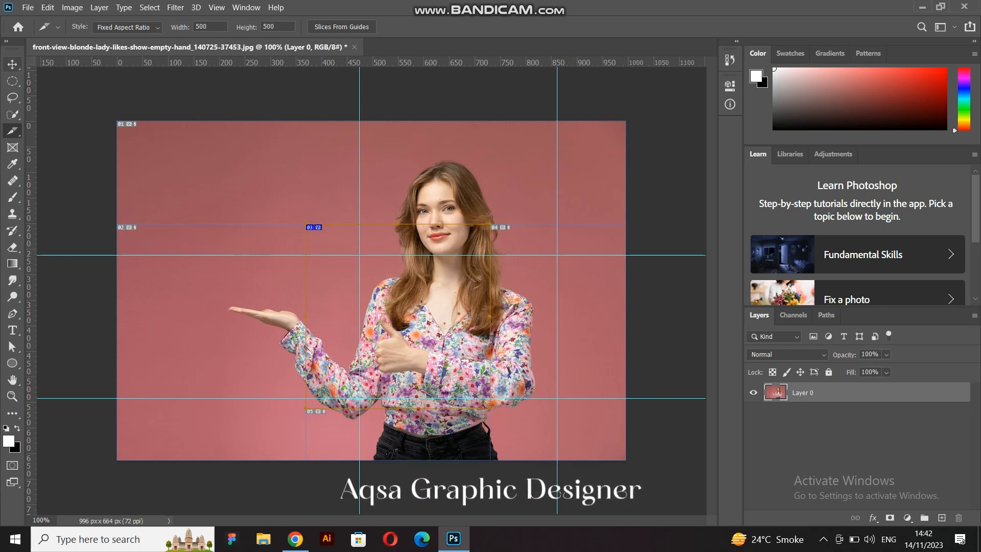
{"action": "left_click_drag", "start_coordinate": [560, 255], "coordinate": [567, 61]}
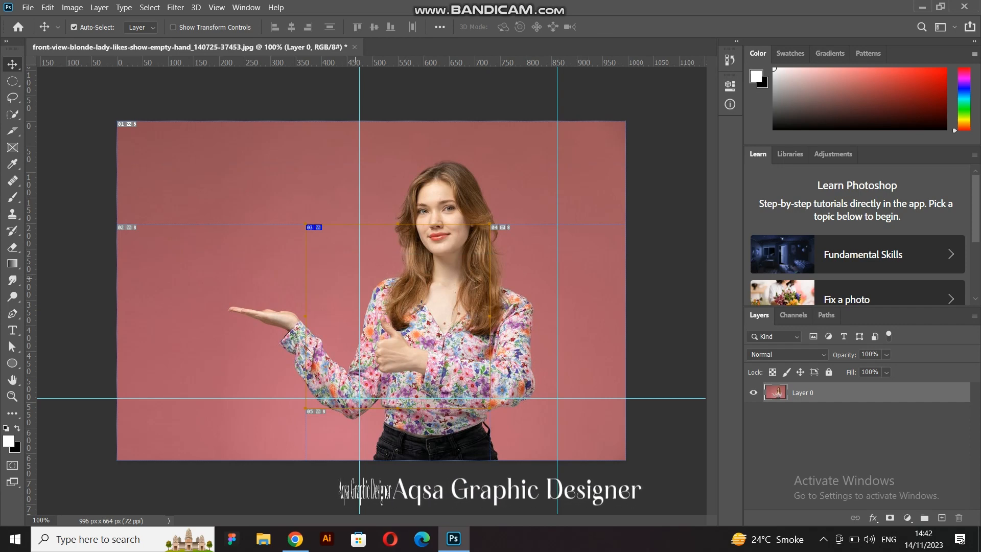
{"action": "left_click_drag", "start_coordinate": [359, 279], "coordinate": [13, 282]}
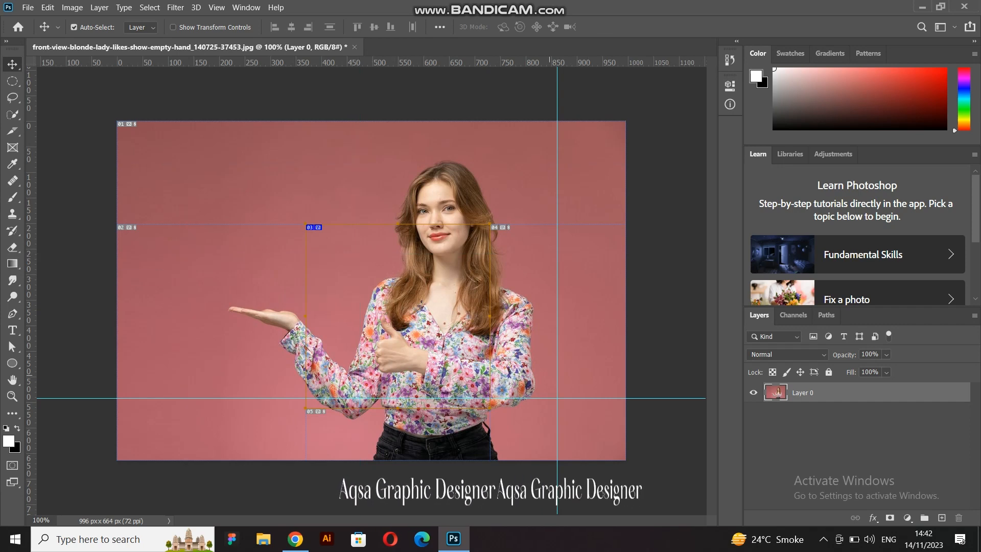
{"action": "left_click_drag", "start_coordinate": [557, 307], "coordinate": [12, 309]}
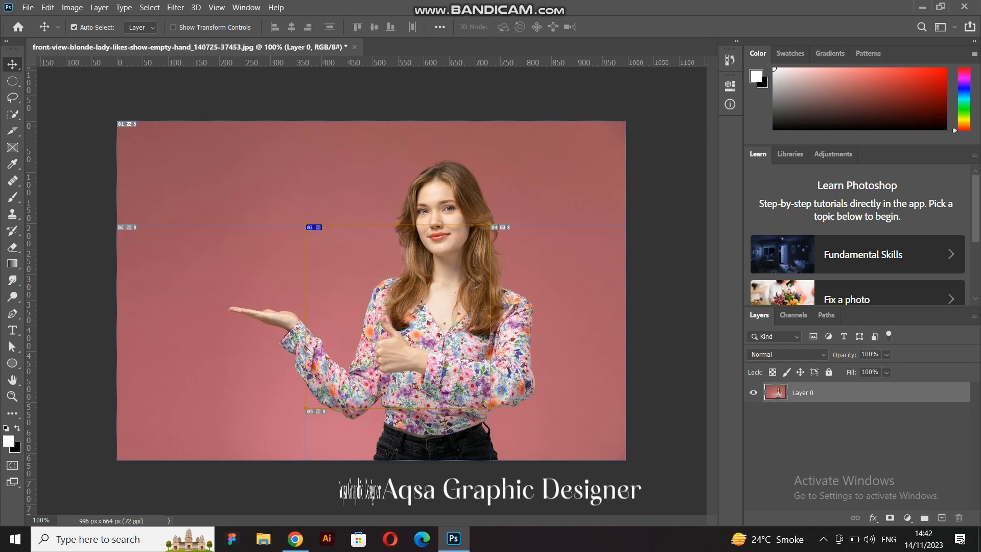
Undo the guide removals, the last slice and the guide placements, back to the unsliced photo without guides.
{"action": "key", "text": "ctrl+z"}
{"action": "key", "text": "ctrl+z"}
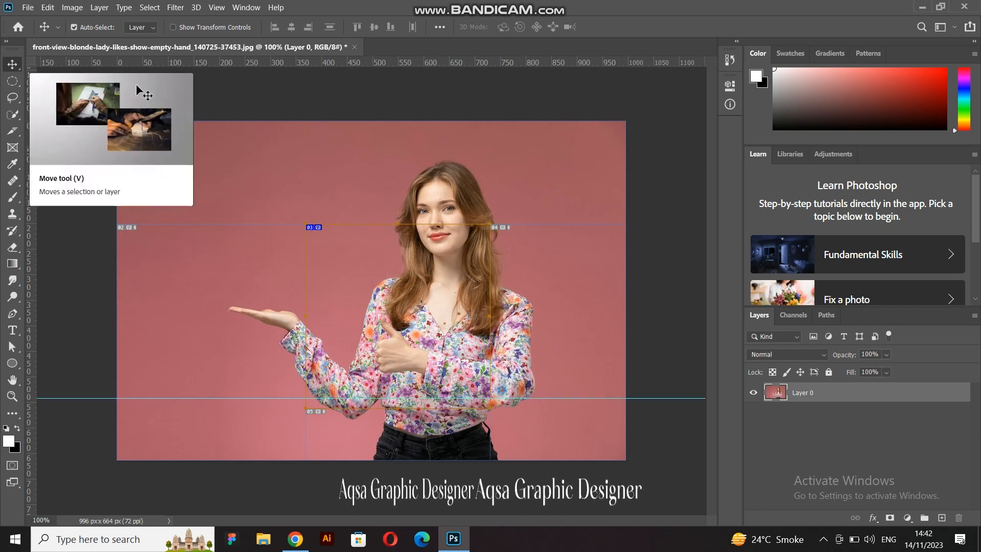
{"action": "key", "text": "ctrl+z"}
{"action": "key", "text": "ctrl+z"}
{"action": "key", "text": "ctrl+z"}
{"action": "key", "text": "ctrl+z"}
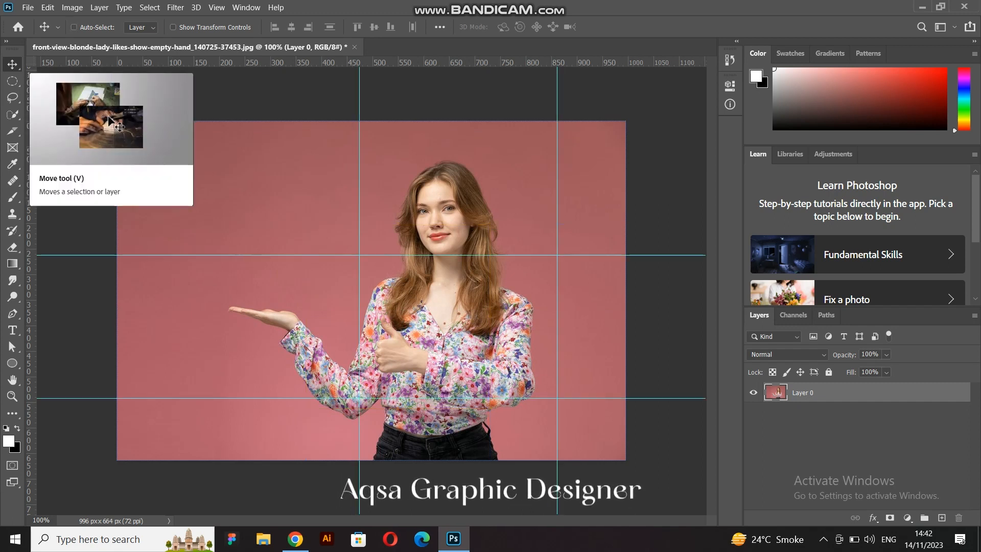
{"action": "key", "text": "ctrl+z"}
{"action": "key", "text": "ctrl+z"}
{"action": "key", "text": "ctrl+z"}
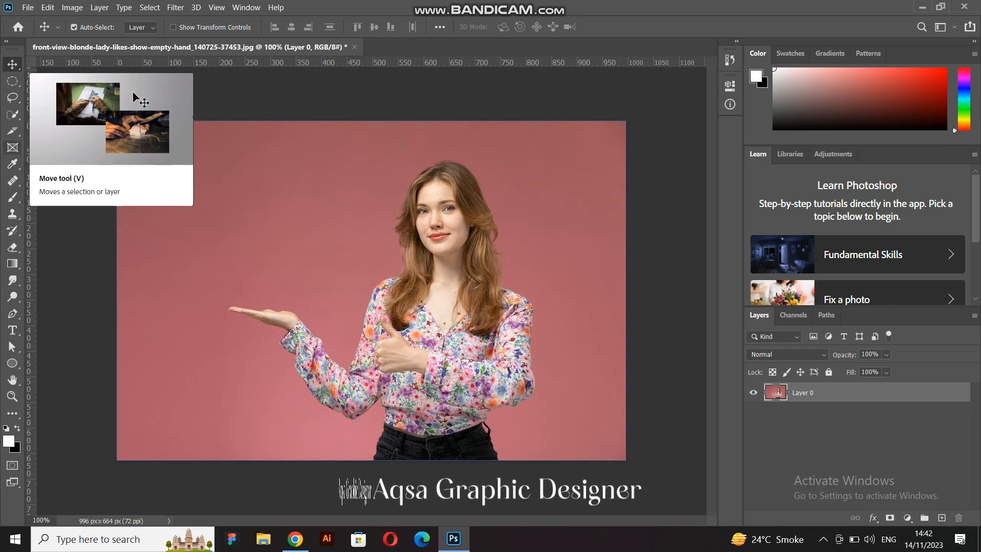
Activate the Slice tool and set its style to Fixed Size.
{"action": "left_click", "coordinate": [13, 131]}
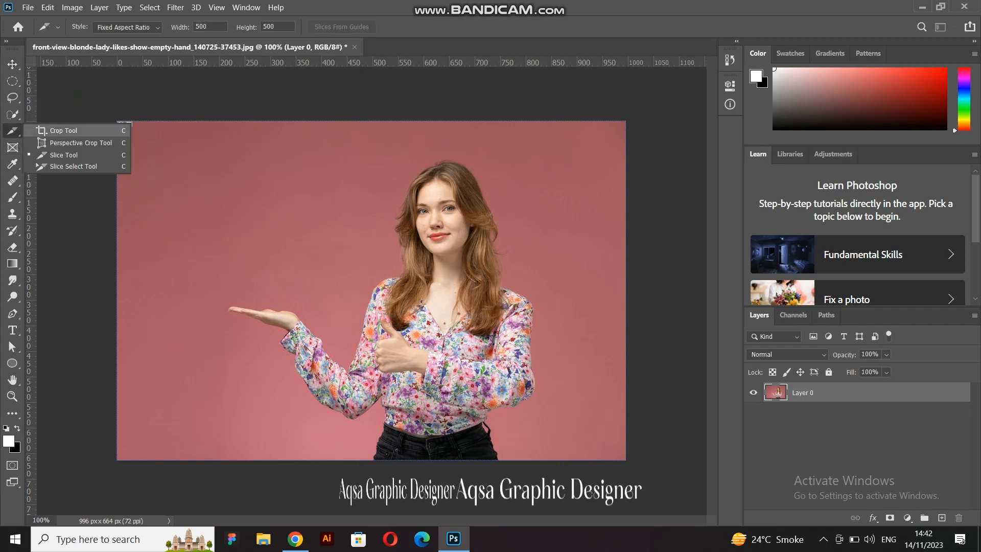
{"action": "left_click", "coordinate": [64, 155]}
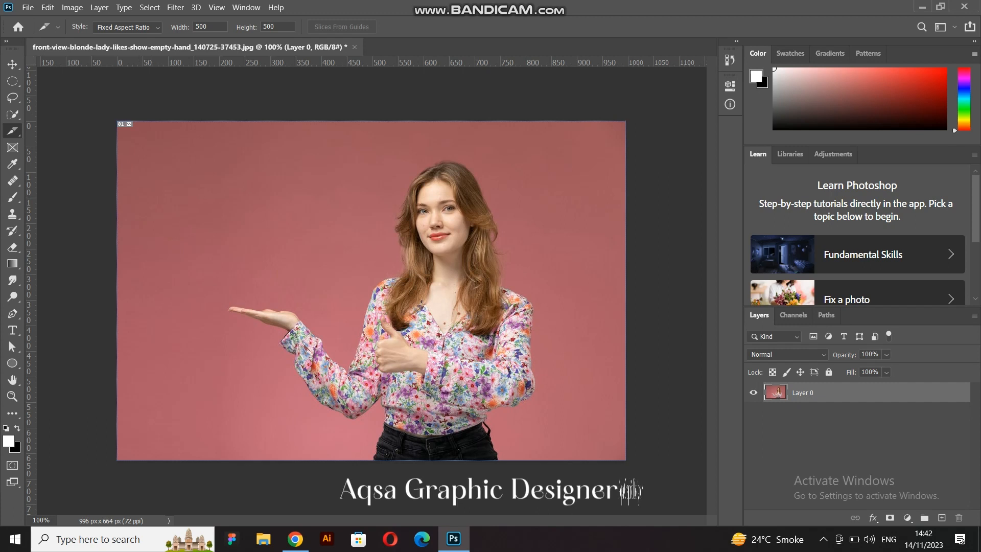
{"action": "left_click", "coordinate": [127, 27]}
{"action": "left_click", "coordinate": [113, 38]}
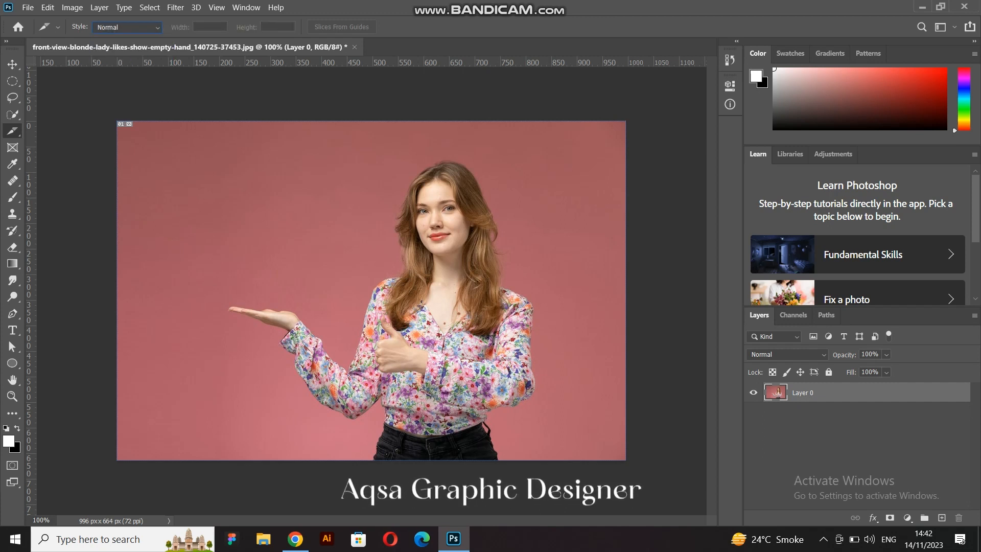
{"action": "left_click", "coordinate": [127, 27]}
{"action": "left_click", "coordinate": [107, 57]}
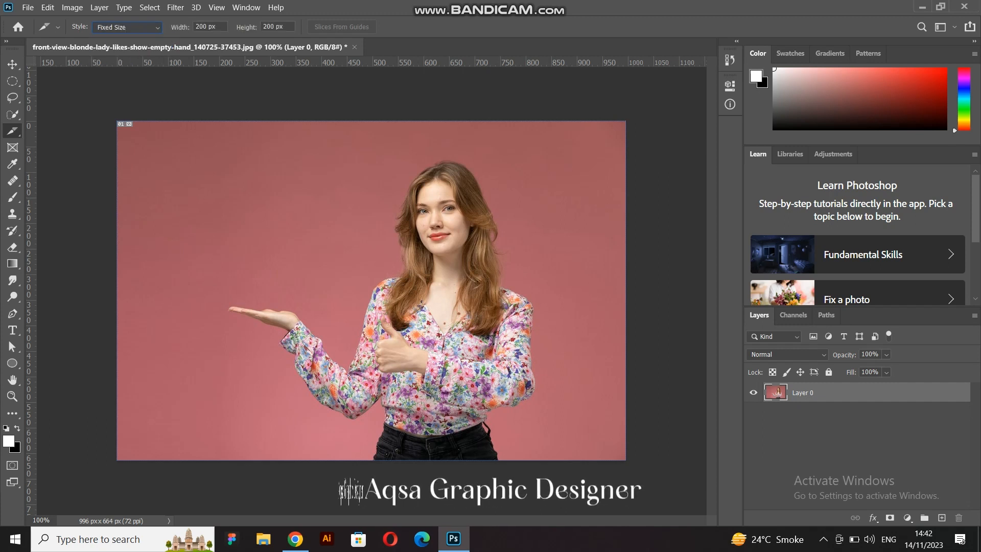
Place five 200 × 200 px slices at different spots on the portrait, with one overlapping the slice near the woman's face.
{"action": "left_click_drag", "start_coordinate": [296, 204], "coordinate": [138, 169]}
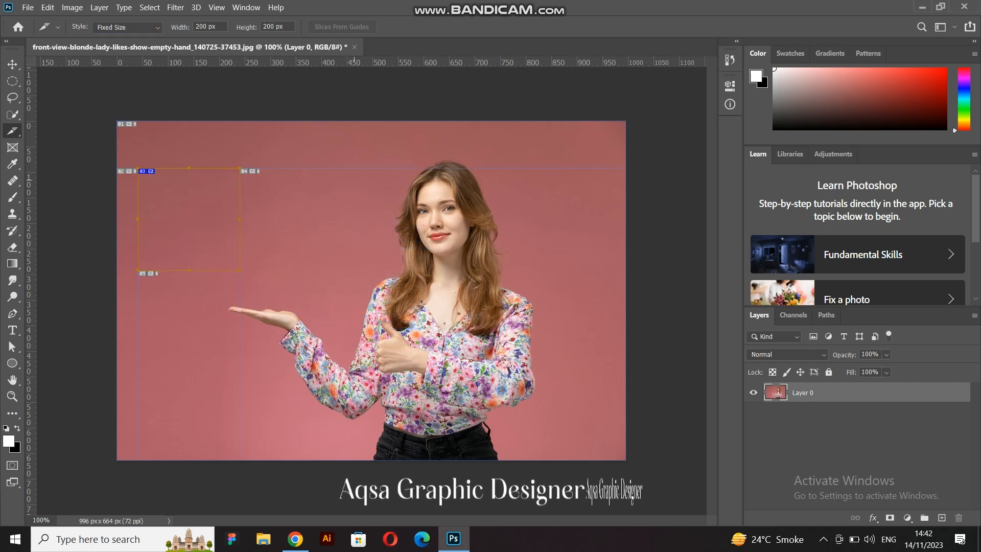
{"action": "left_click", "coordinate": [354, 180]}
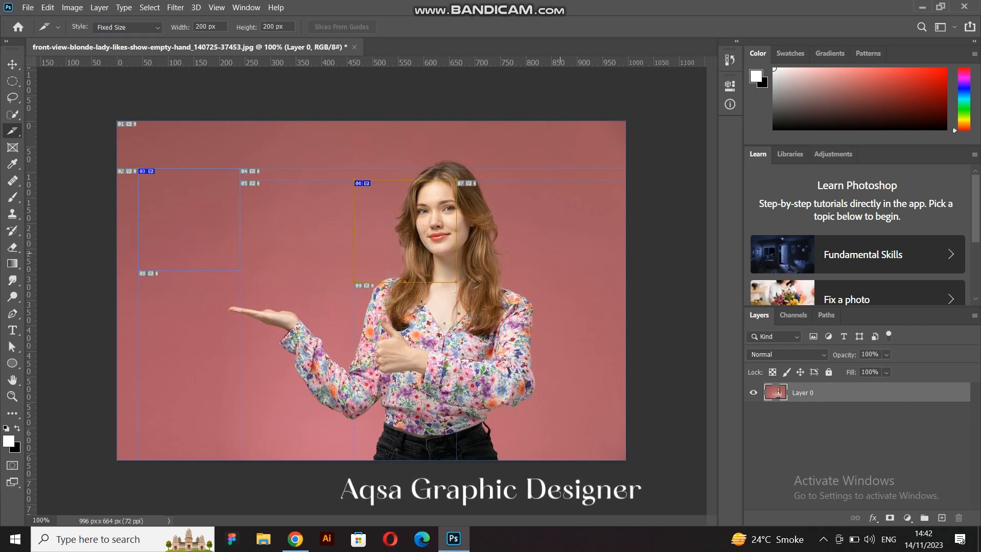
{"action": "left_click", "coordinate": [559, 252]}
{"action": "left_click", "coordinate": [211, 362]}
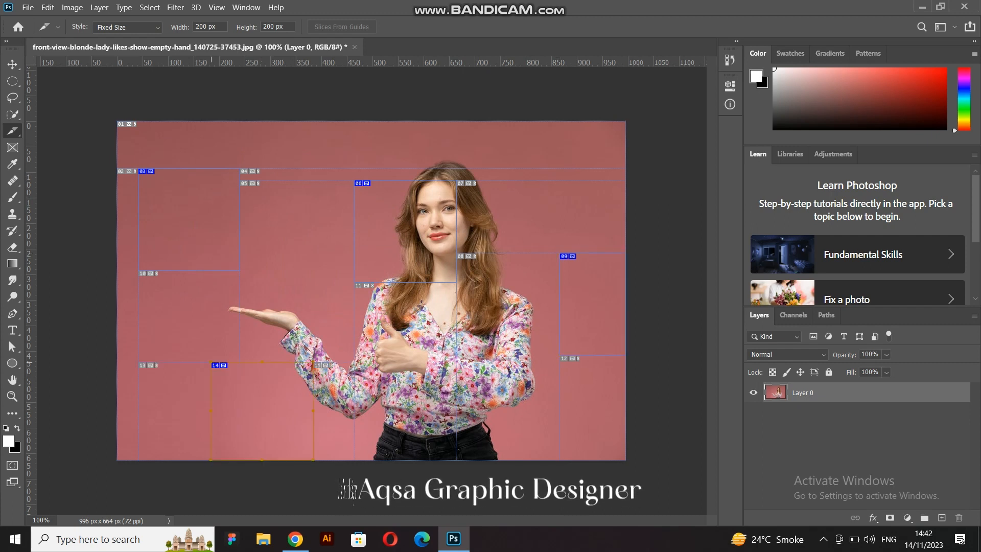
{"action": "left_click", "coordinate": [274, 248]}
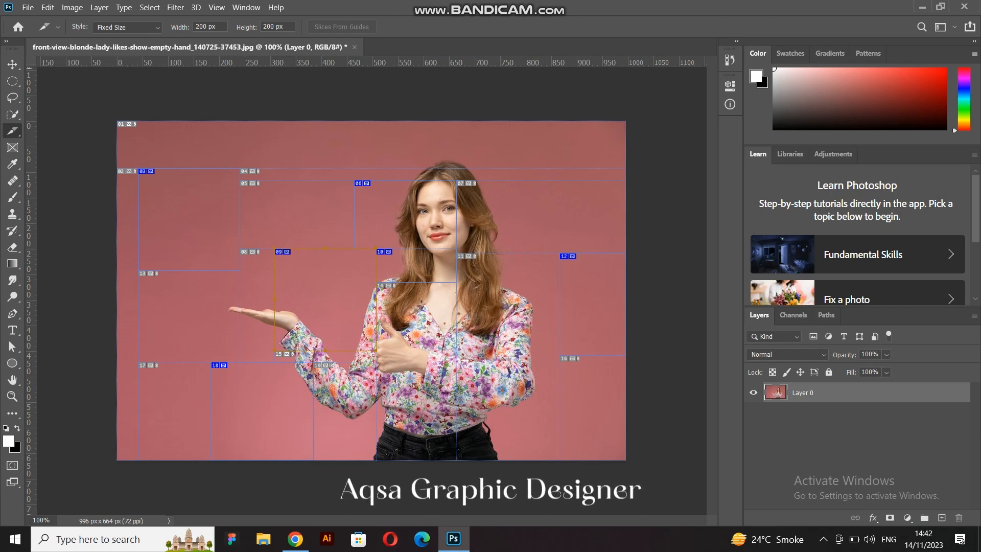
Undo all the fixed-size slices, back to the unsliced portrait.
{"action": "left_click", "coordinate": [12, 64]}
{"action": "key", "text": "ctrl+z"}
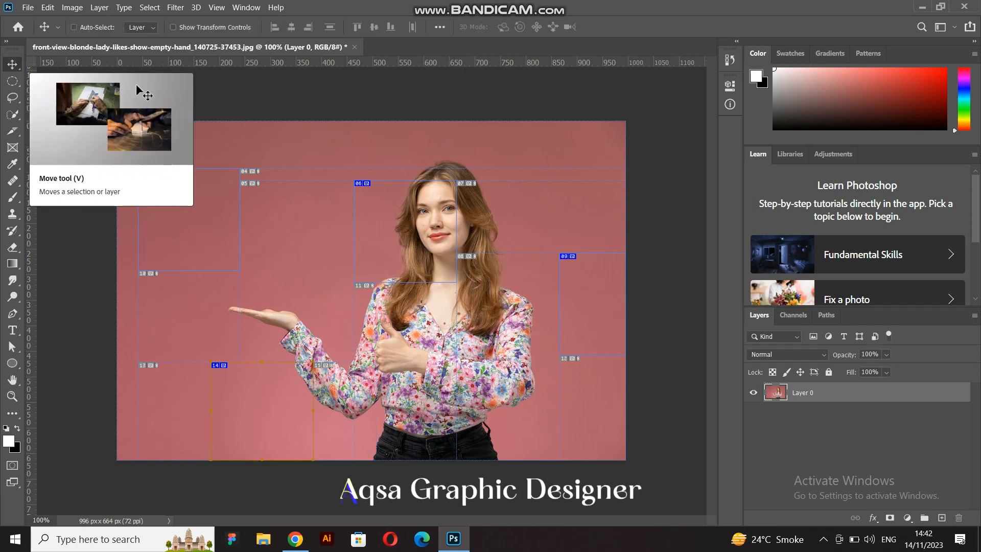
{"action": "key", "text": "ctrl+z"}
{"action": "key", "text": "ctrl+z"}
{"action": "key", "text": "ctrl+z"}
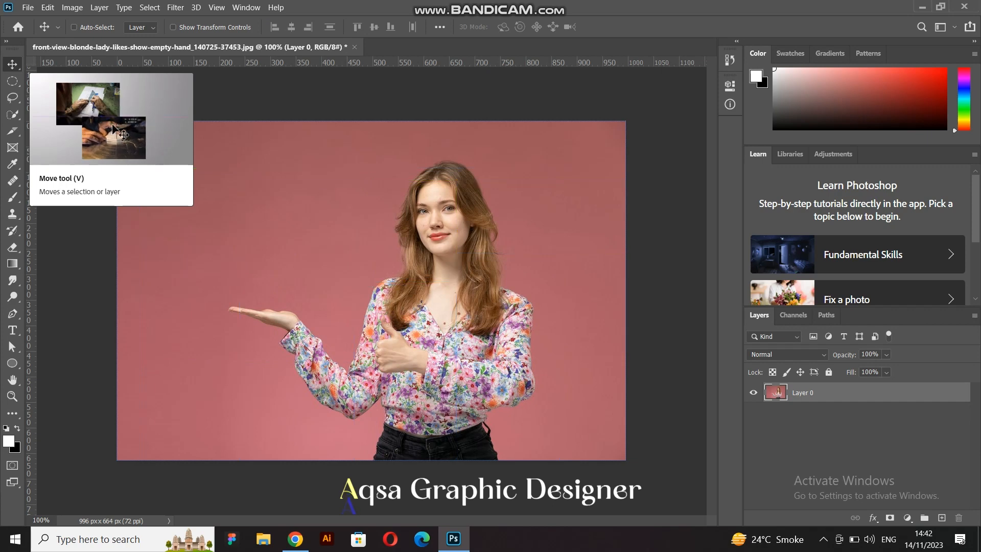
{"action": "key", "text": "ctrl+z"}
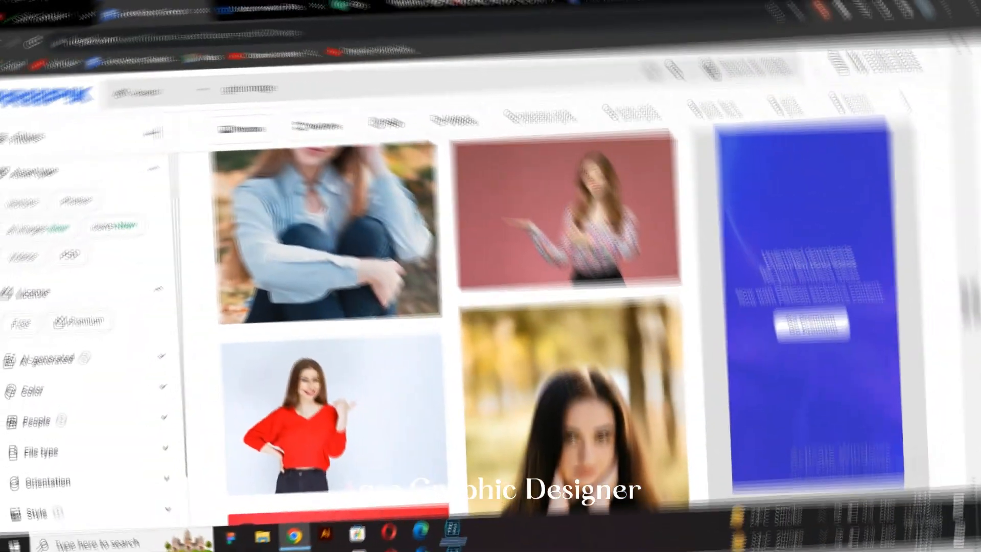
Copy the Freepik photo of the girl in the red shirt, paste it into the Photoshop document and hide Layer 0.
{"action": "scroll", "coordinate": [588, 332], "scroll_direction": "down", "scroll_amount": 3}
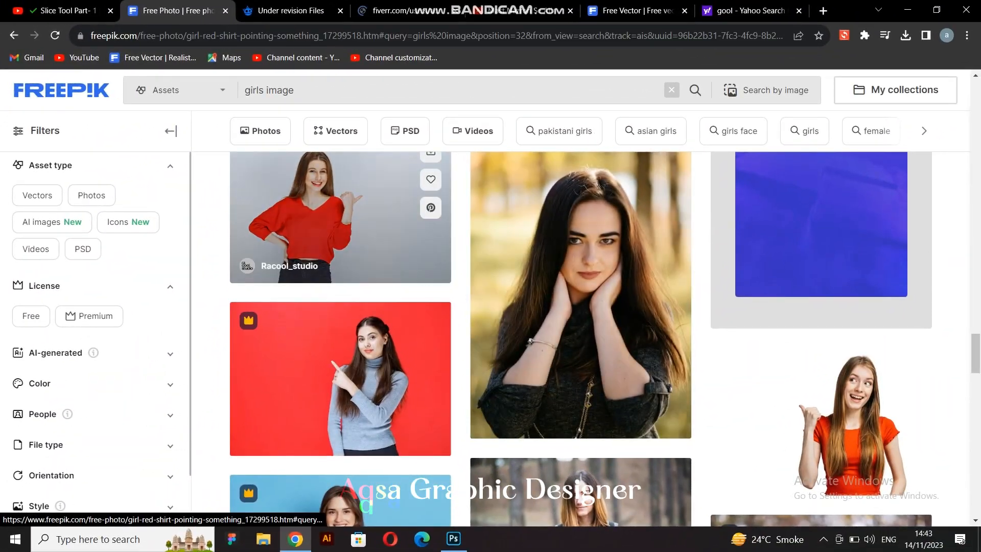
{"action": "left_click", "coordinate": [353, 220]}
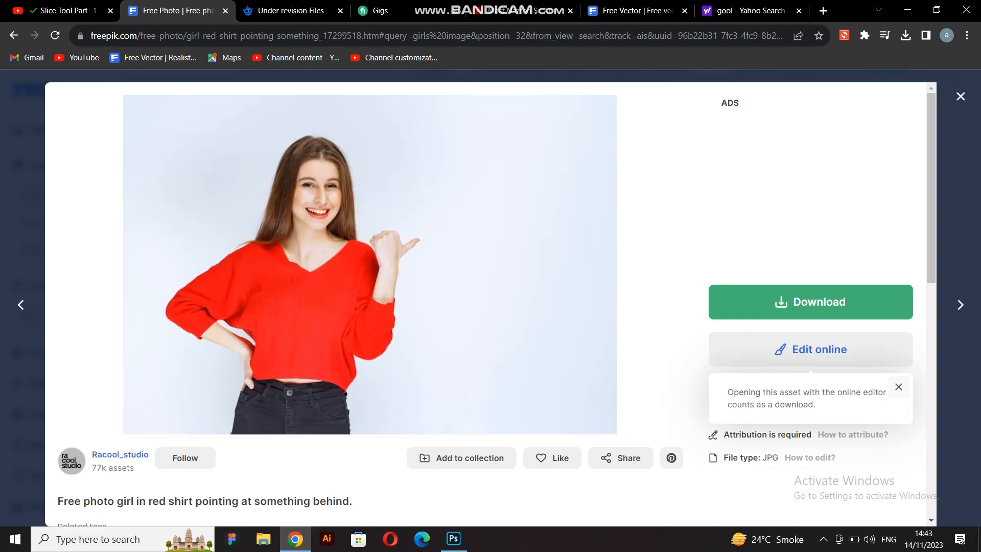
{"action": "right_click", "coordinate": [353, 215]}
{"action": "left_click", "coordinate": [390, 251]}
{"action": "key", "text": "alt+Tab"}
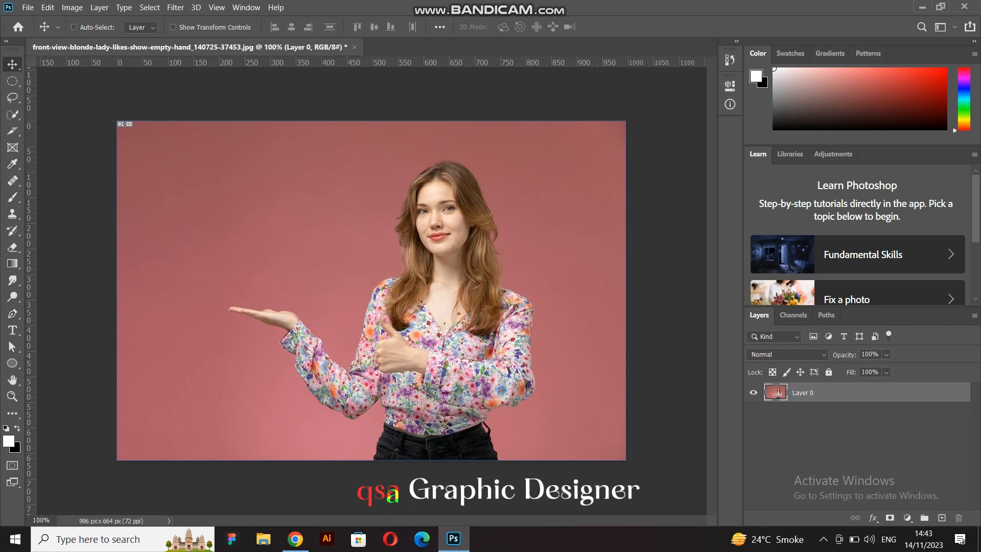
{"action": "key", "text": "ctrl+v"}
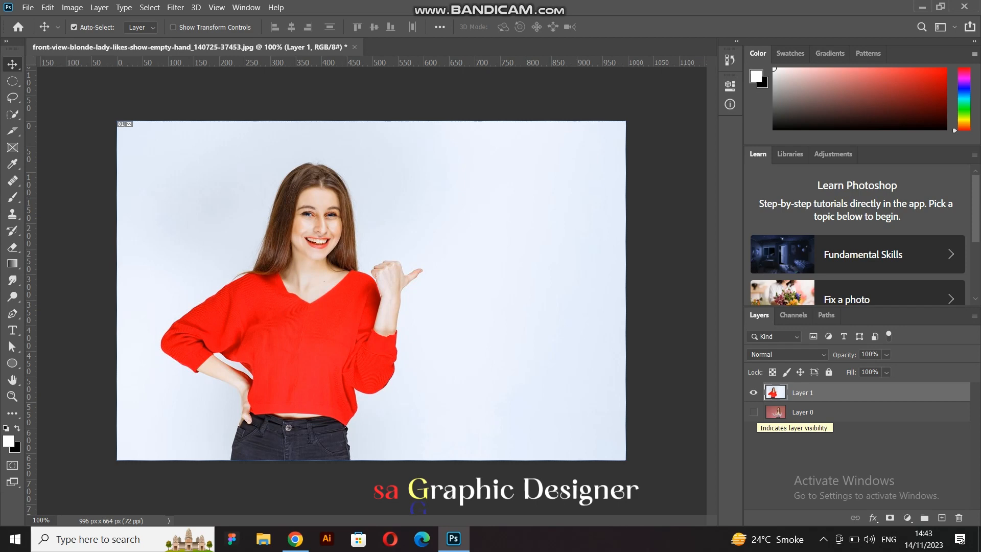
Copy the Freepik photo of the dark-haired woman in the autumn forest and paste it into the Photoshop document.
{"action": "left_click", "coordinate": [295, 539]}
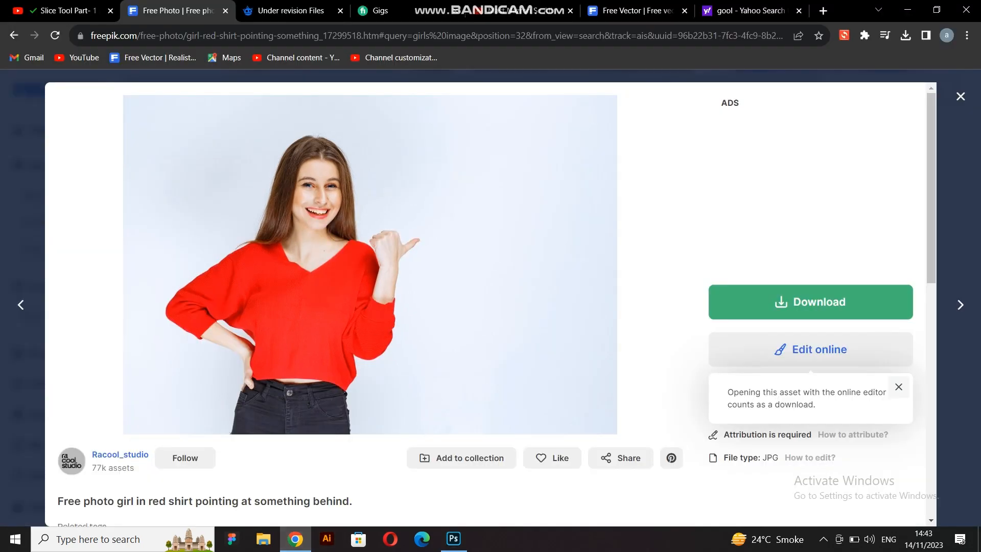
{"action": "left_click", "coordinate": [961, 96]}
{"action": "scroll", "coordinate": [581, 357], "scroll_direction": "down", "scroll_amount": 1}
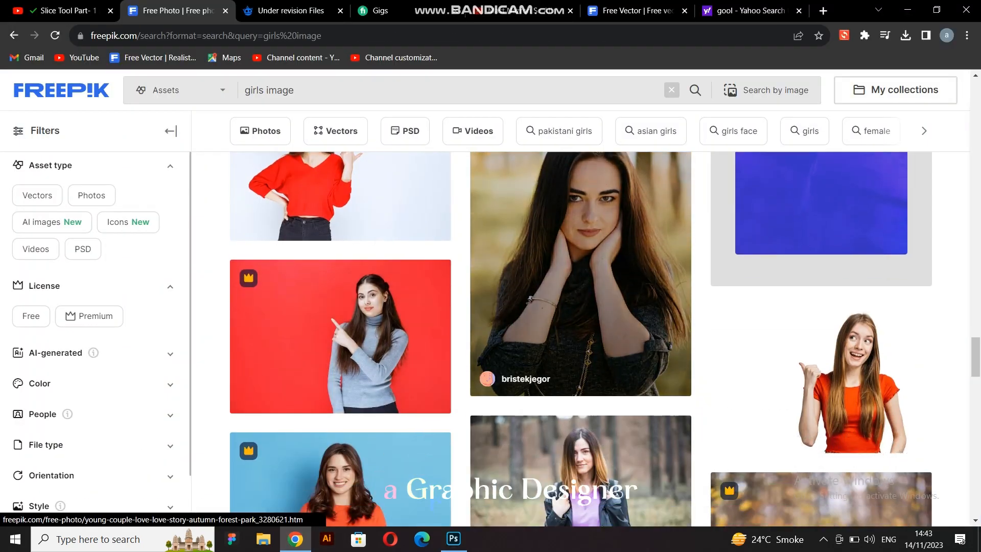
{"action": "left_click", "coordinate": [581, 276]}
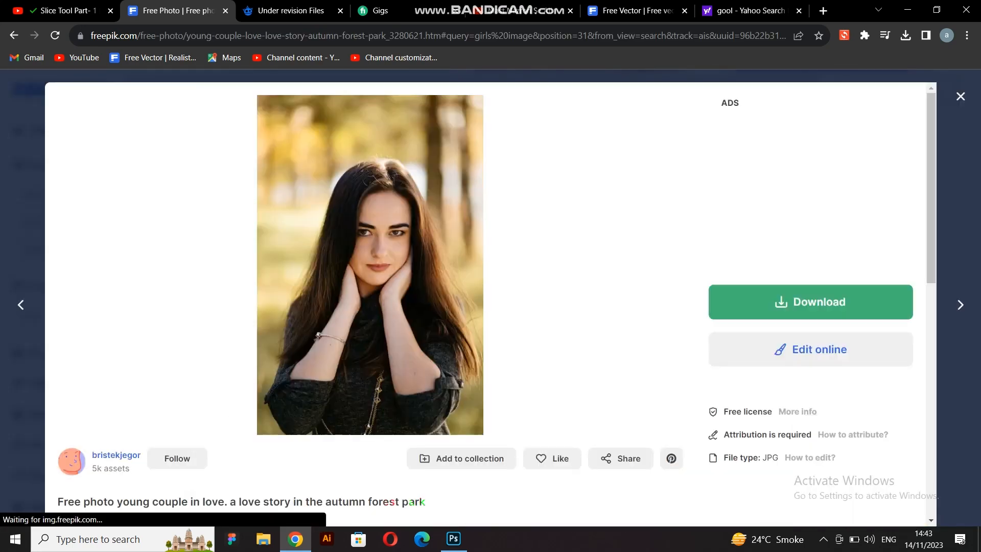
{"action": "right_click", "coordinate": [393, 190]}
{"action": "key", "text": "Escape"}
{"action": "left_click", "coordinate": [453, 539]}
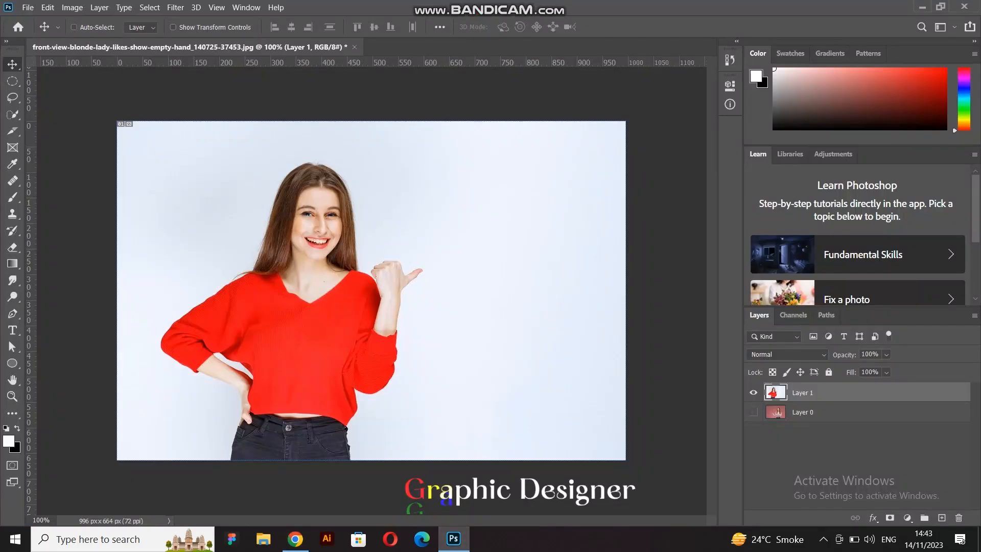
{"action": "key", "text": "ctrl+v"}
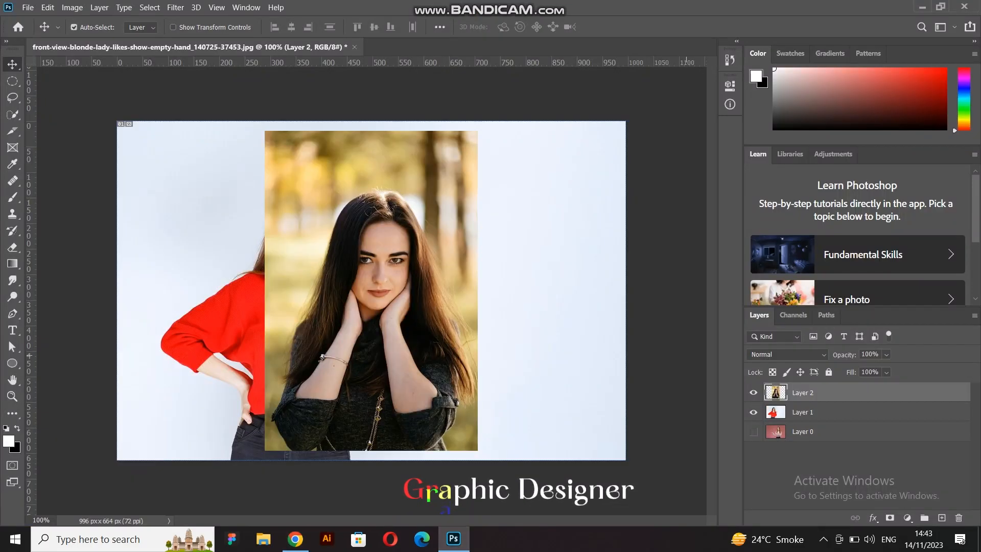
Move the forest portrait to the right side of the canvas and scale it to about 106% to fill the canvas height.
{"action": "left_click_drag", "start_coordinate": [403, 342], "coordinate": [551, 339]}
{"action": "key", "text": "ctrl+t"}
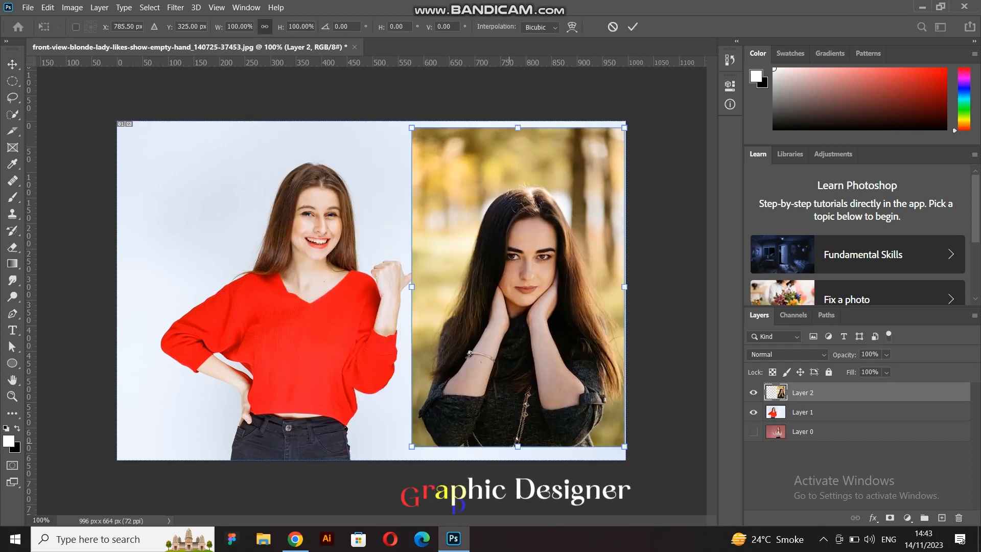
{"action": "left_click_drag", "start_coordinate": [519, 447], "coordinate": [519, 459]}
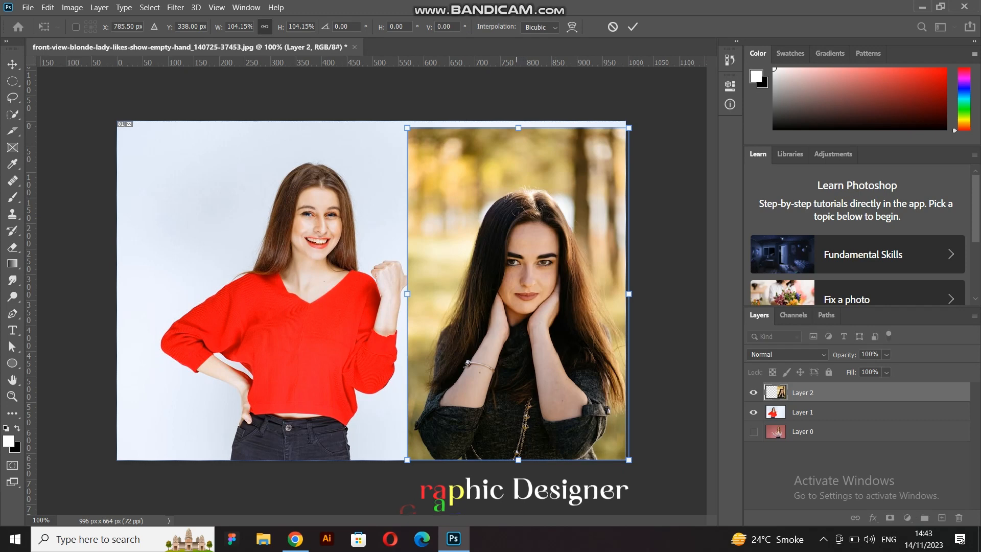
{"action": "left_click_drag", "start_coordinate": [519, 128], "coordinate": [519, 120]}
{"action": "left_click_drag", "start_coordinate": [535, 203], "coordinate": [555, 203]}
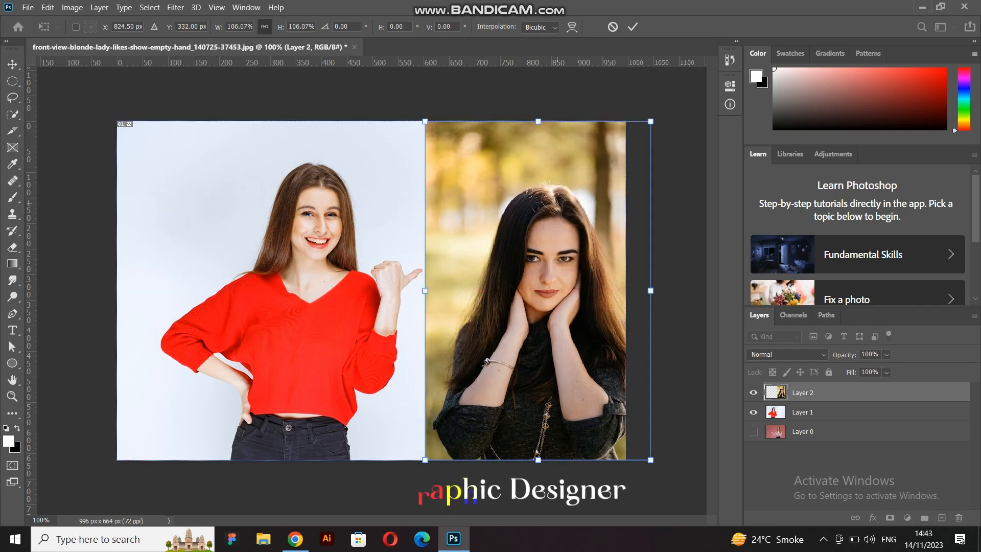
{"action": "left_click", "coordinate": [632, 26]}
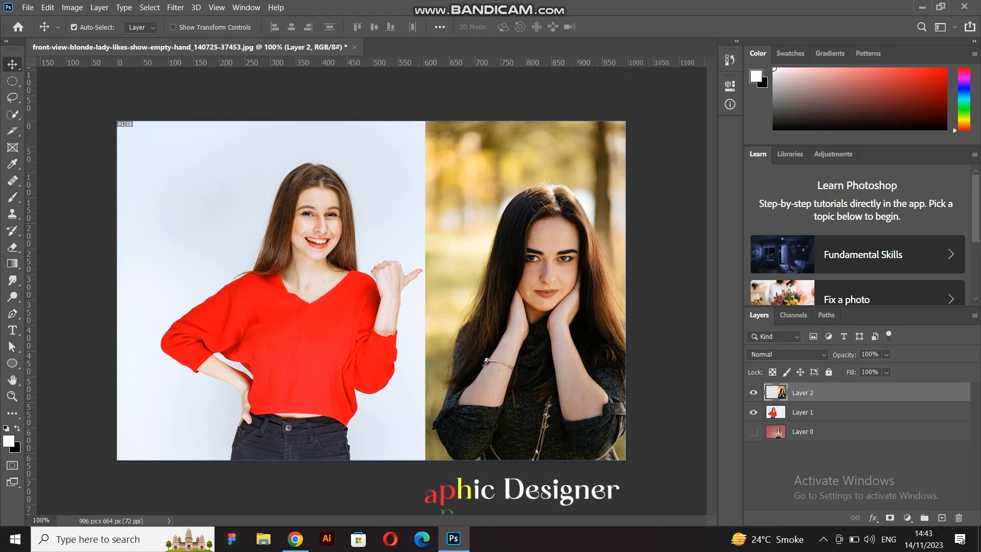
Rename the forest portrait layer "top" and the red-shirt photo layer "bottom".
{"action": "double_click", "coordinate": [803, 393]}
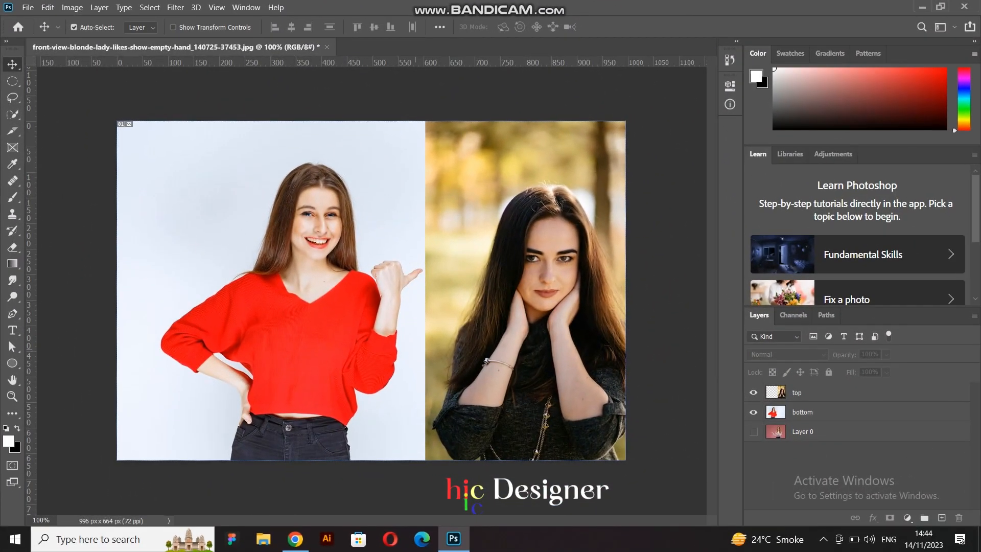
Create a new layer-based slice from the top layer.
{"action": "left_click", "coordinate": [818, 392]}
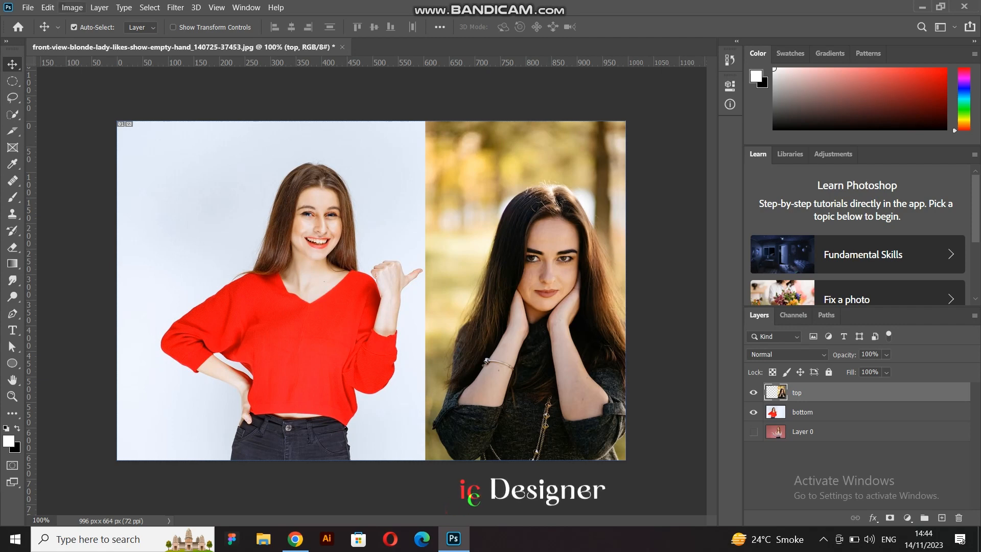
{"action": "left_click", "coordinate": [72, 7]}
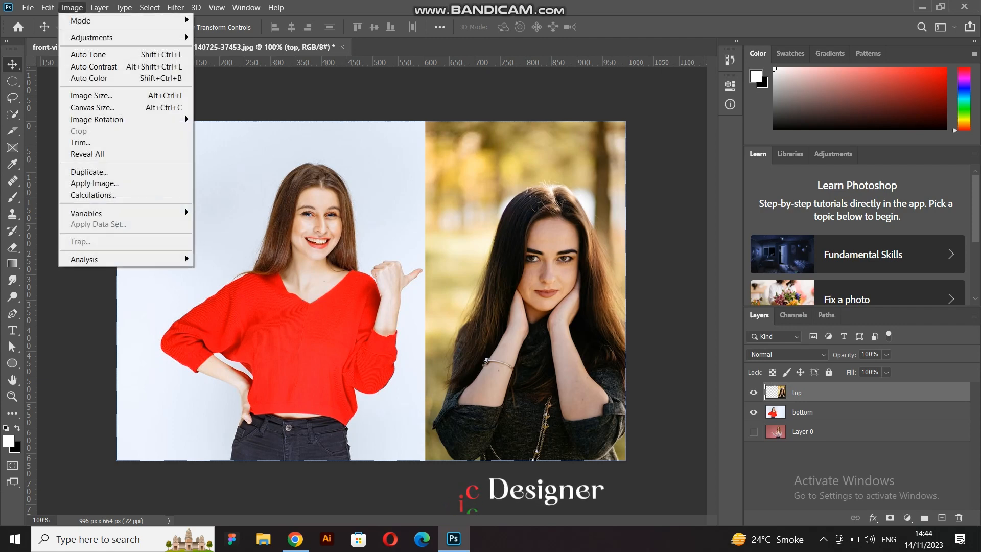
{"action": "left_click", "coordinate": [99, 7]}
{"action": "left_click", "coordinate": [99, 7]}
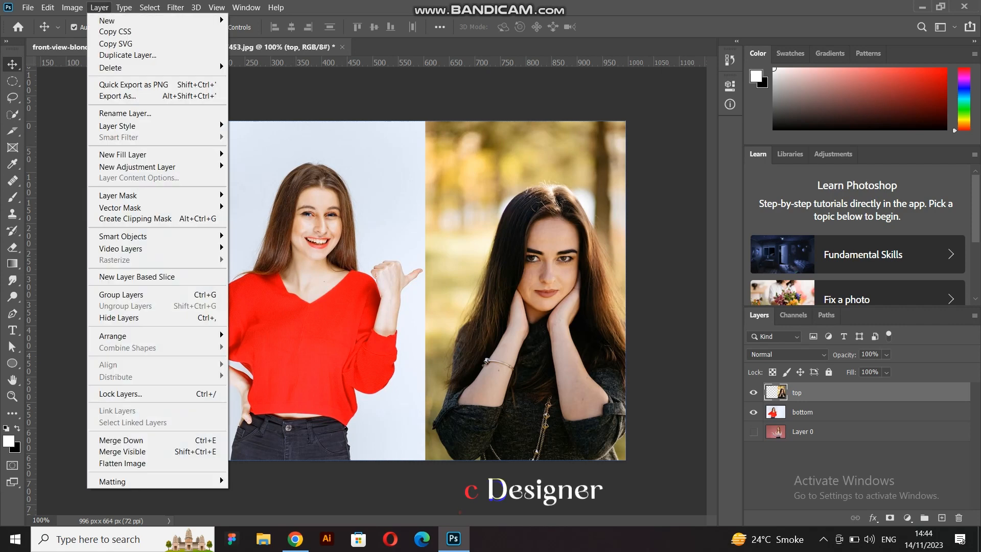
{"action": "left_click", "coordinate": [137, 277]}
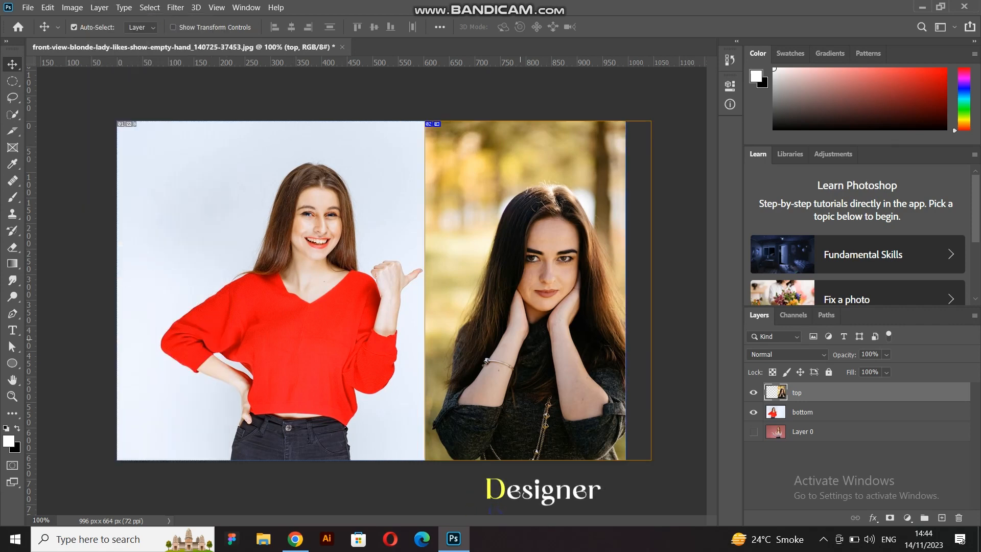
Create a new layer-based slice from the bottom layer.
{"action": "left_click", "coordinate": [822, 412]}
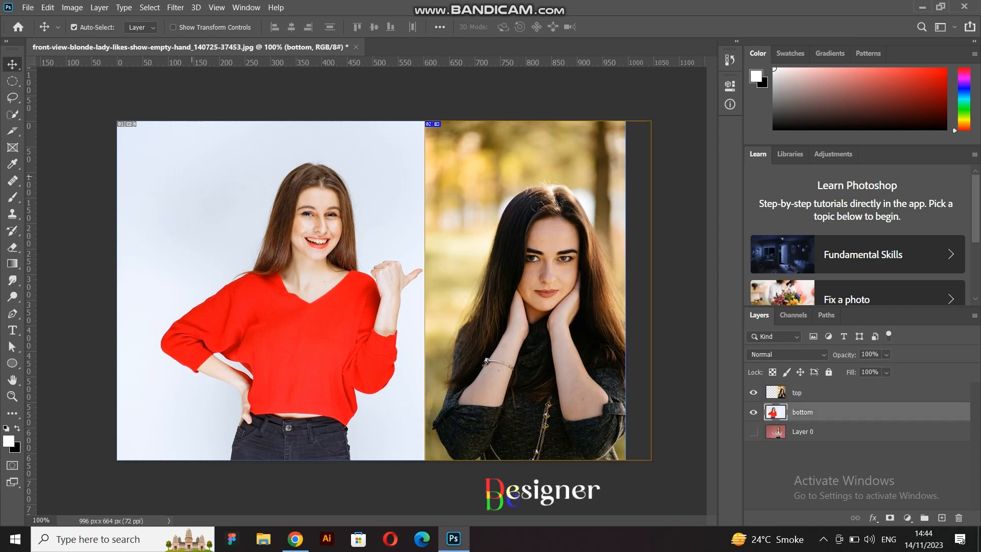
{"action": "left_click", "coordinate": [99, 7]}
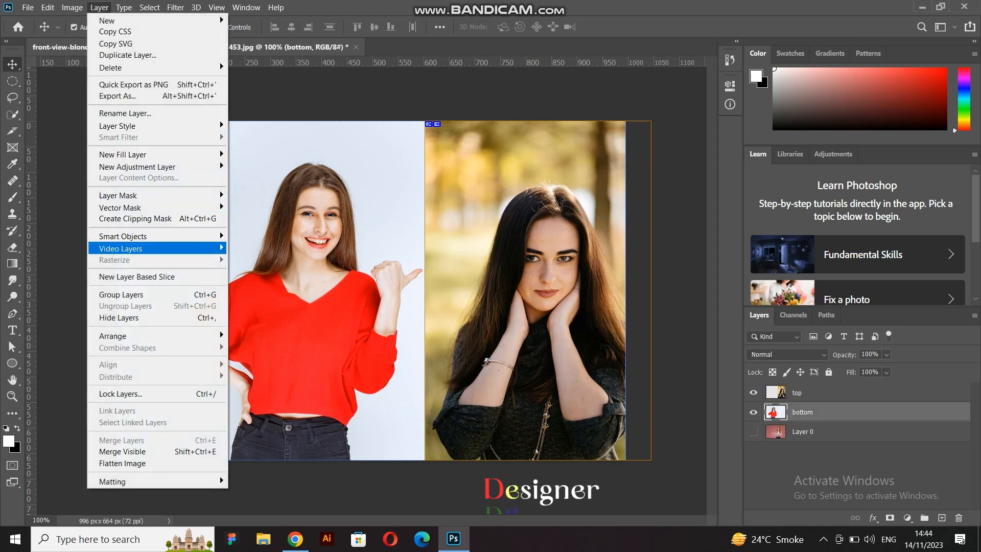
{"action": "left_click", "coordinate": [137, 276]}
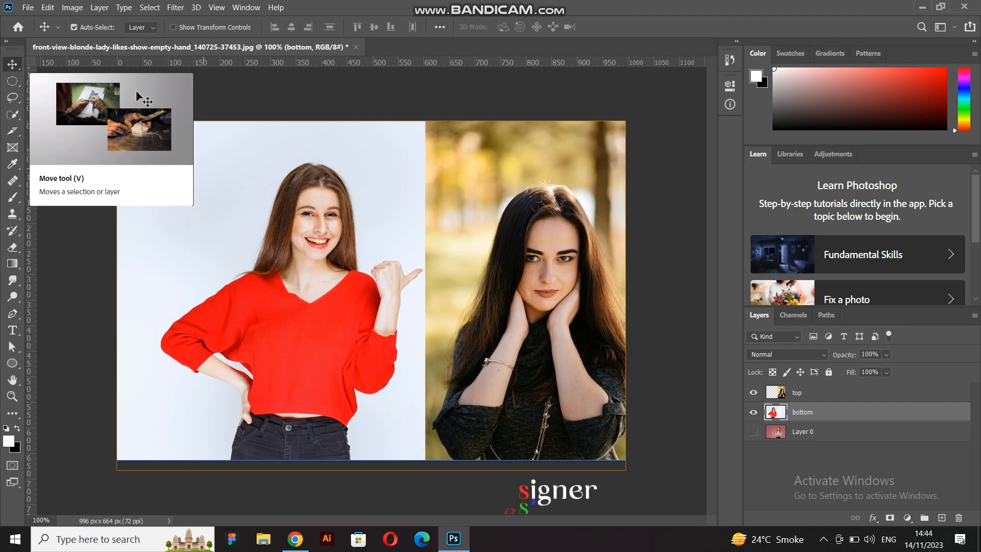
Hide the top and bottom layers and show Layer 0 with the pink-background portrait.
{"action": "left_click_drag", "start_coordinate": [754, 412], "coordinate": [753, 392]}
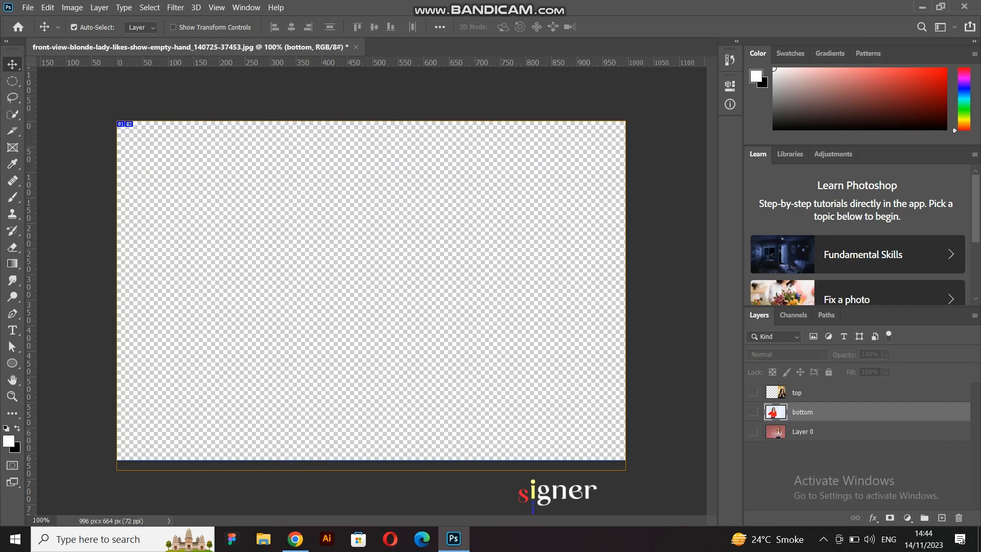
{"action": "left_click", "coordinate": [754, 431]}
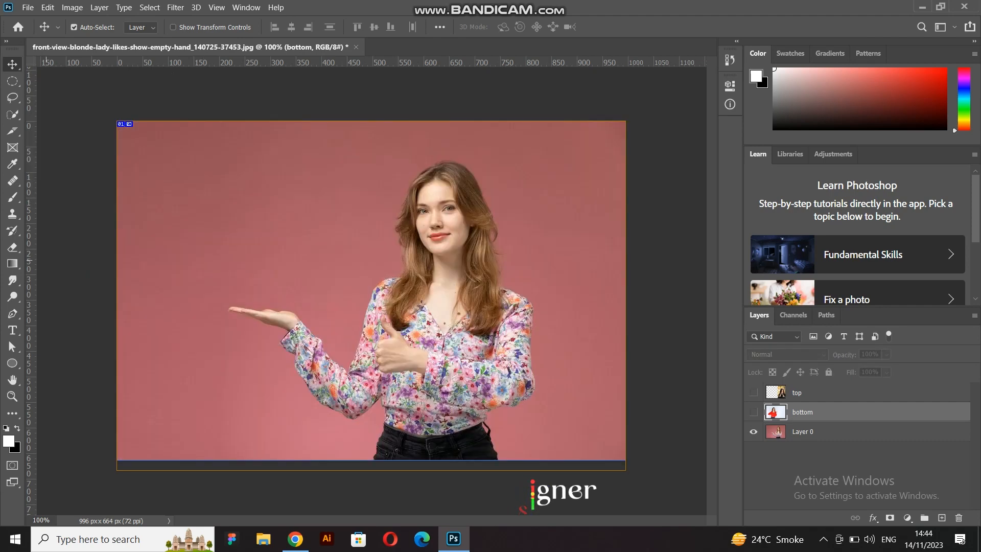
Activate the Slice tool and undo the layer visibility changes and both layer-based slices of the top and bottom layers.
{"action": "left_click", "coordinate": [12, 131]}
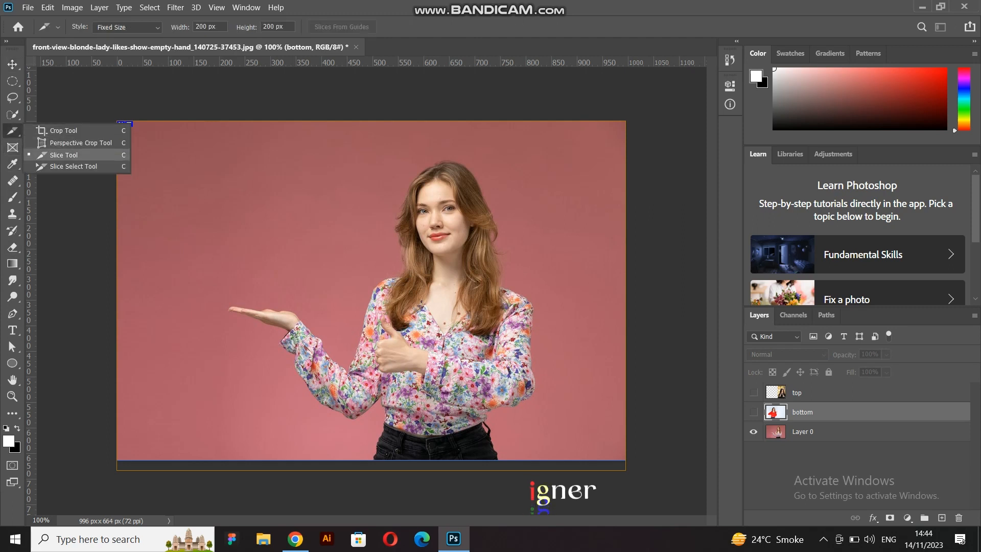
{"action": "left_click", "coordinate": [64, 155]}
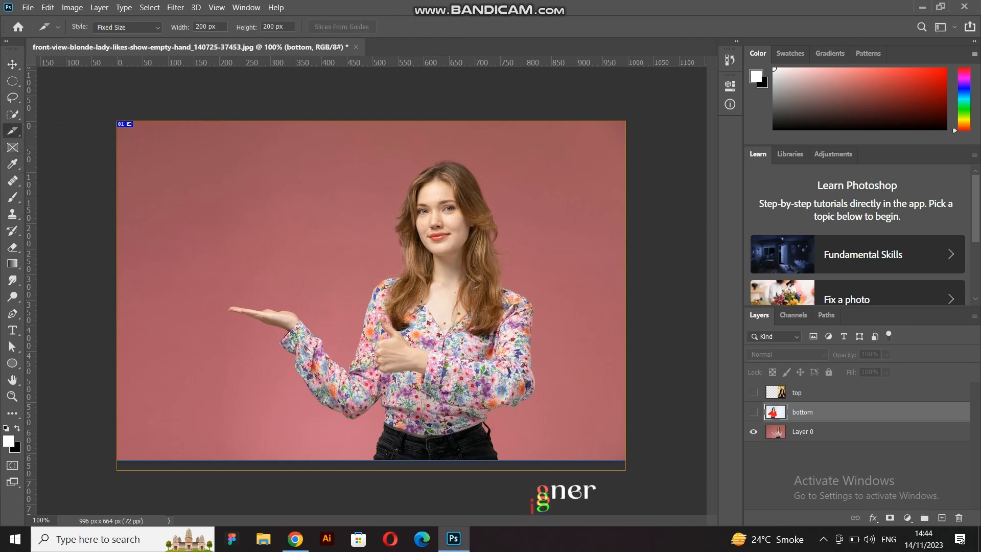
{"action": "left_click", "coordinate": [818, 392]}
{"action": "left_click", "coordinate": [818, 412]}
{"action": "left_click", "coordinate": [753, 431]}
{"action": "key", "text": "ctrl+z"}
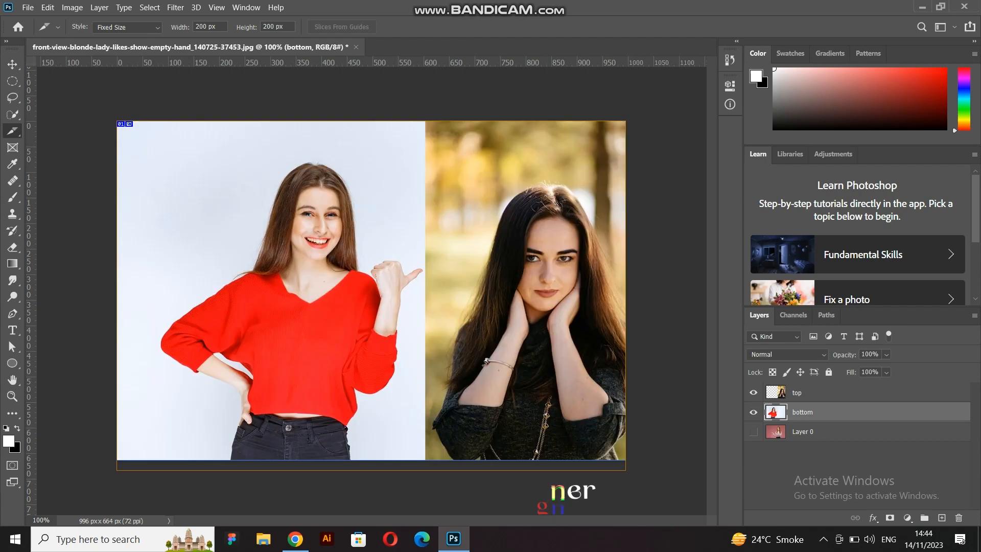
{"action": "key", "text": "ctrl+z"}
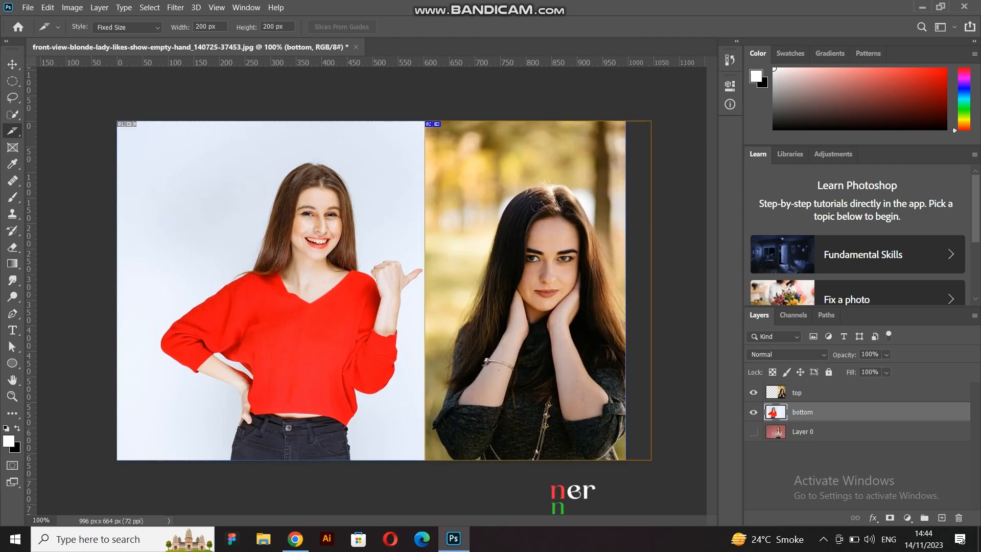
{"action": "key", "text": "ctrl+z"}
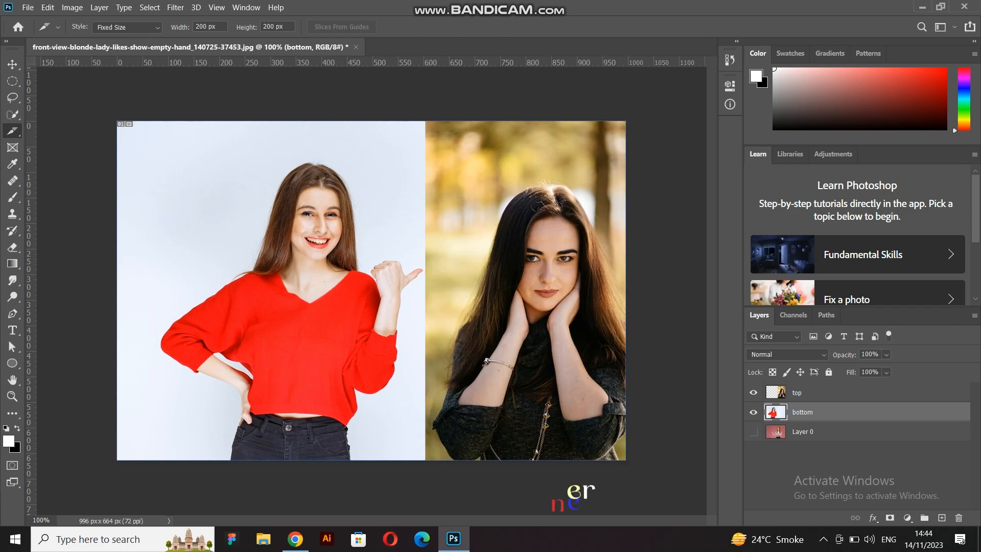
Select Layer 0 and make it the only visible layer, hiding the top and bottom layers.
{"action": "left_click", "coordinate": [803, 432]}
{"action": "left_click_drag", "start_coordinate": [753, 411], "coordinate": [753, 392]}
{"action": "left_click", "coordinate": [753, 432]}
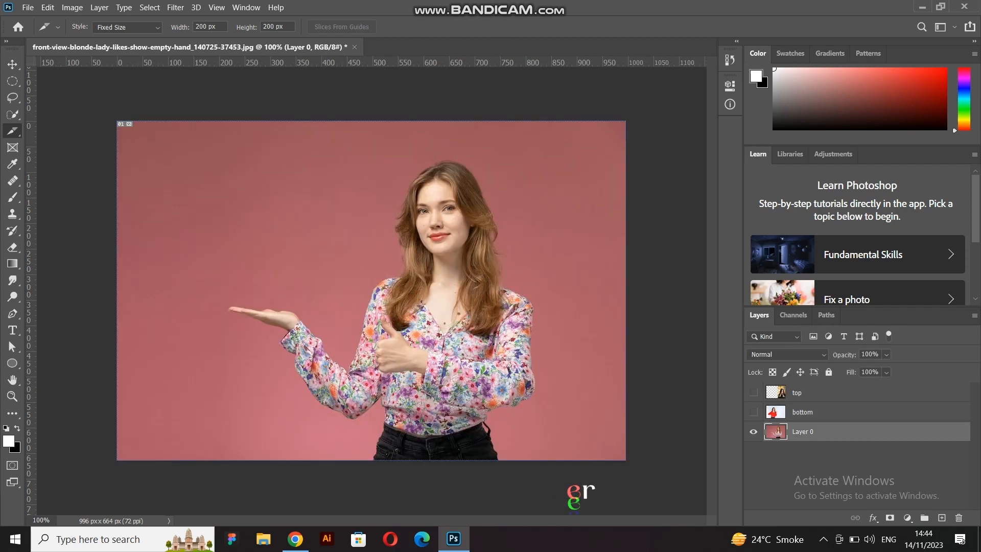
Divide the full-image slice of the pink-background portrait into 4 evenly spaced slices down and 4 across.
{"action": "right_click", "coordinate": [12, 131]}
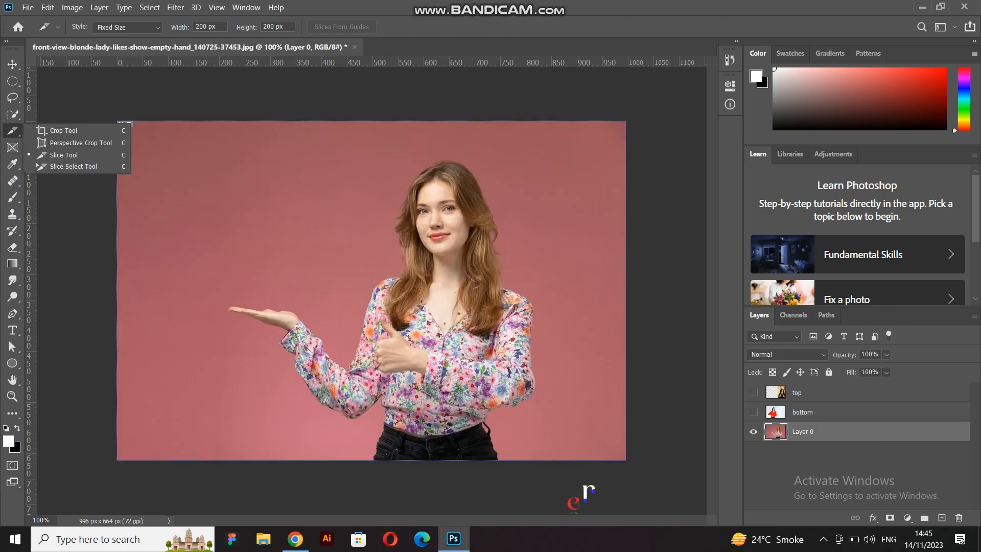
{"action": "right_click", "coordinate": [200, 181]}
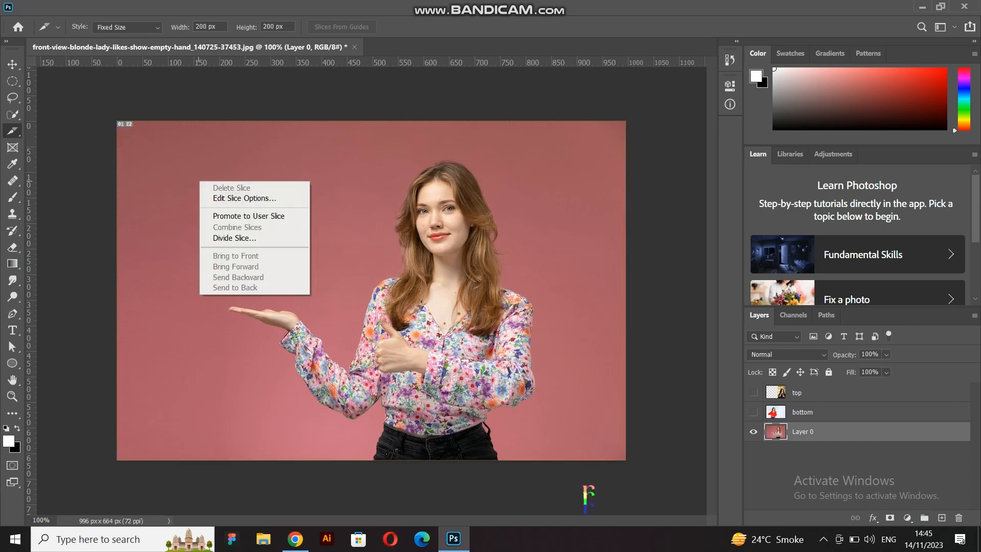
{"action": "left_click", "coordinate": [235, 238]}
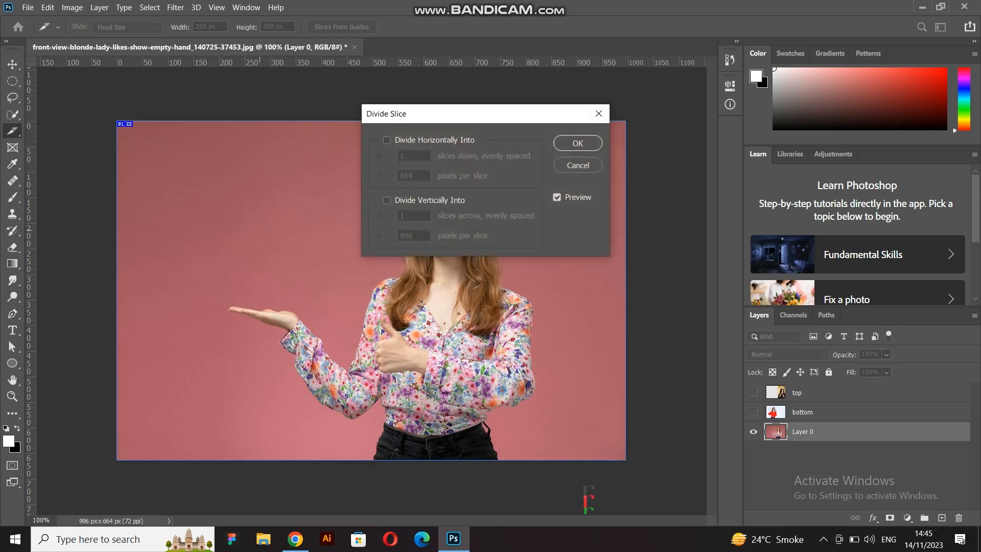
{"action": "left_click", "coordinate": [387, 140]}
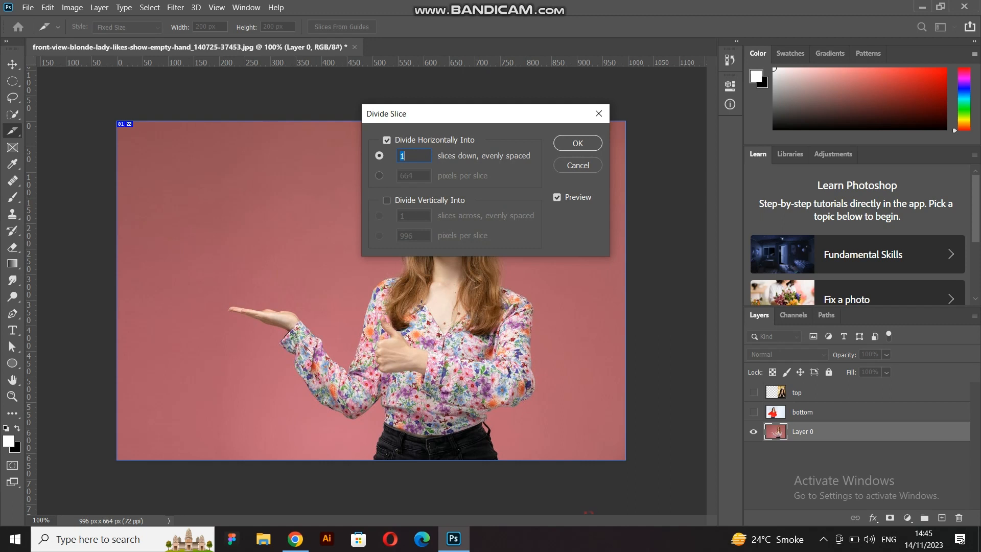
{"action": "type", "text": "4"}
{"action": "left_click", "coordinate": [387, 201]}
{"action": "type", "text": "1"}
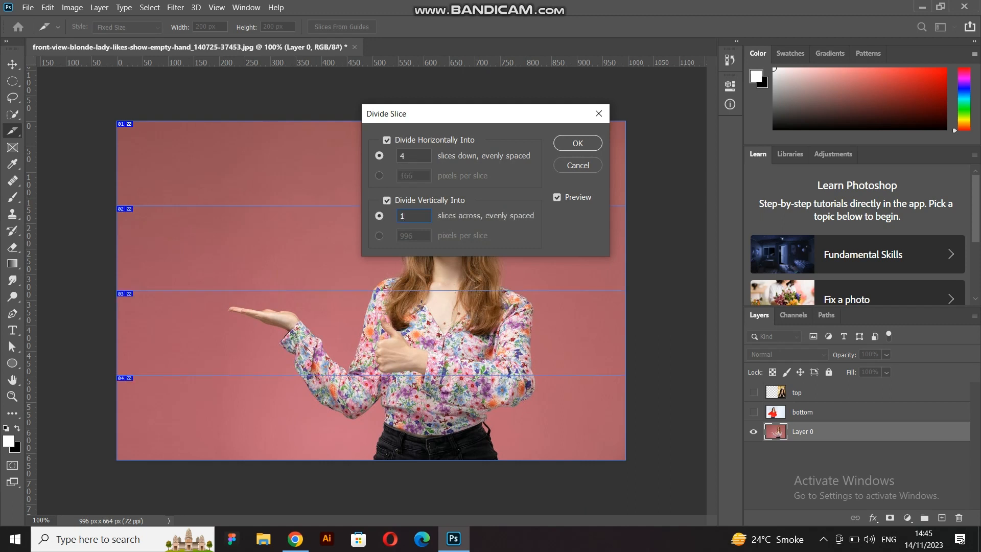
{"action": "left_click_drag", "start_coordinate": [407, 216], "coordinate": [400, 216]}
{"action": "type", "text": "4"}
{"action": "left_click", "coordinate": [577, 143]}
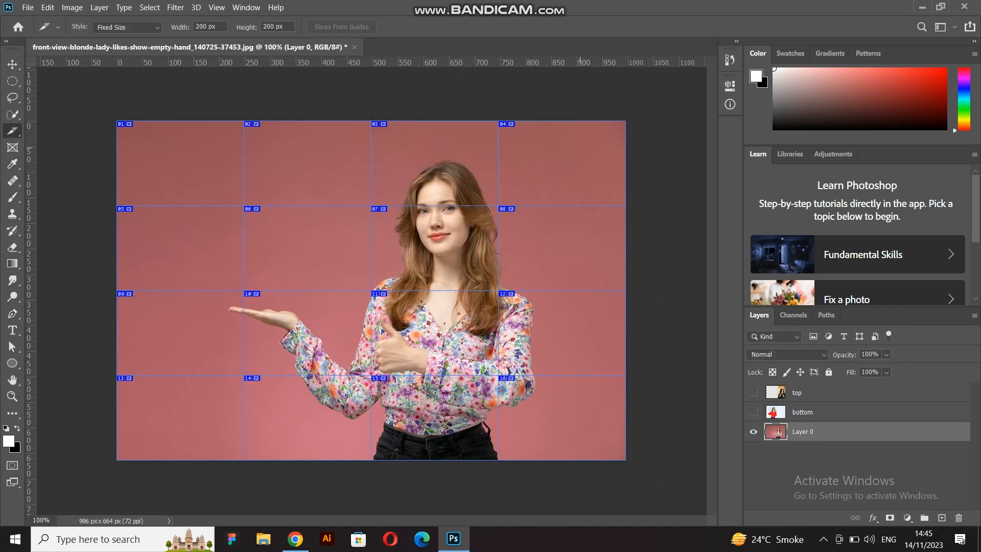